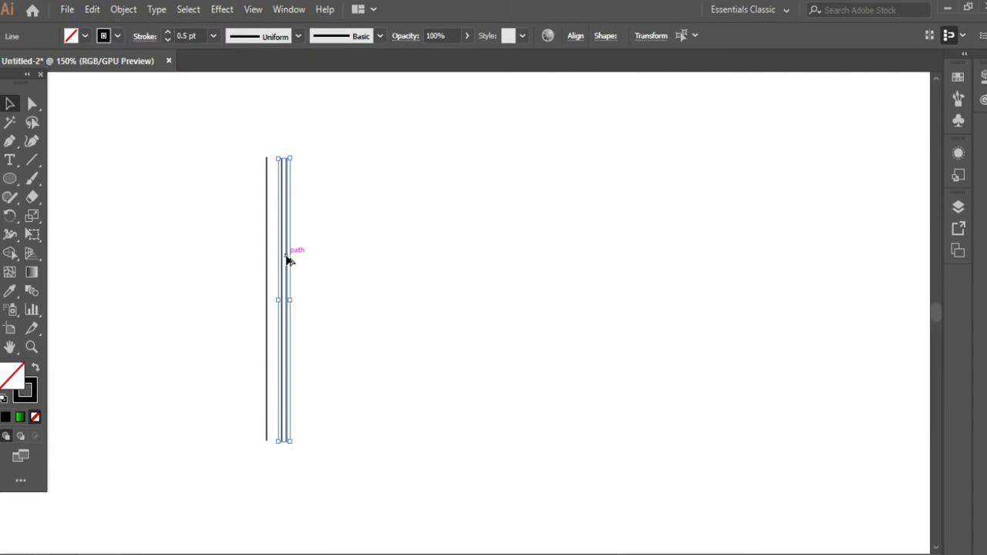
# Duplicate the closely spaced vertical line pair rightward and repeat the copy to build a row of evenly spaced pairs
pyautogui.moveTo(287, 260); pyautogui.dragTo(310, 259)
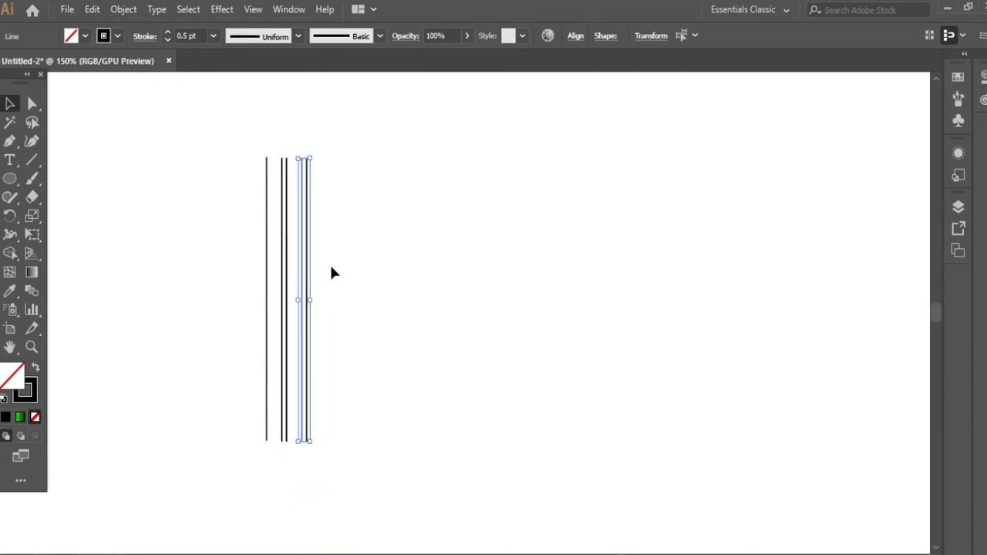
pyautogui.press('Left')
pyautogui.moveTo(301, 278); pyautogui.dragTo(337, 277)
pyautogui.hotkey('ctrl', 'd')
pyautogui.hotkey('ctrl', 'd')
pyautogui.click(494, 267)
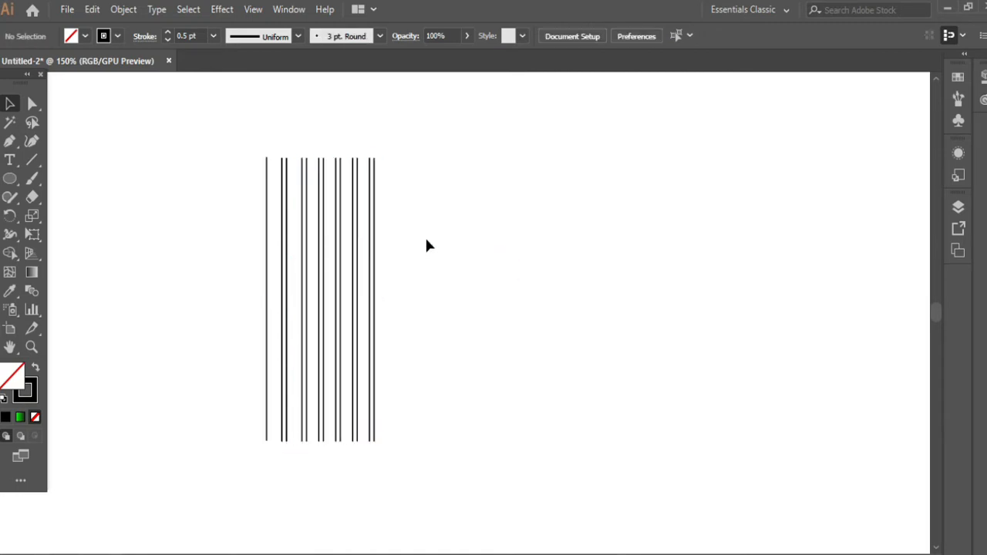
# Delete the three rightmost vertical lines so the row ends with a single line
pyautogui.moveTo(394, 245); pyautogui.dragTo(373, 252)
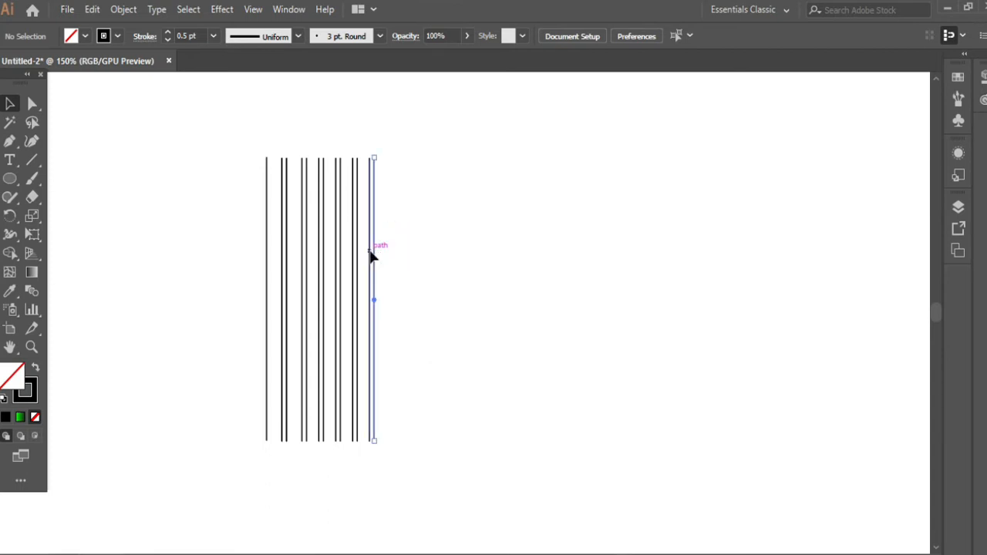
pyautogui.press('Delete')
pyautogui.click(370, 235)
pyautogui.press('Delete')
pyautogui.click(359, 249)
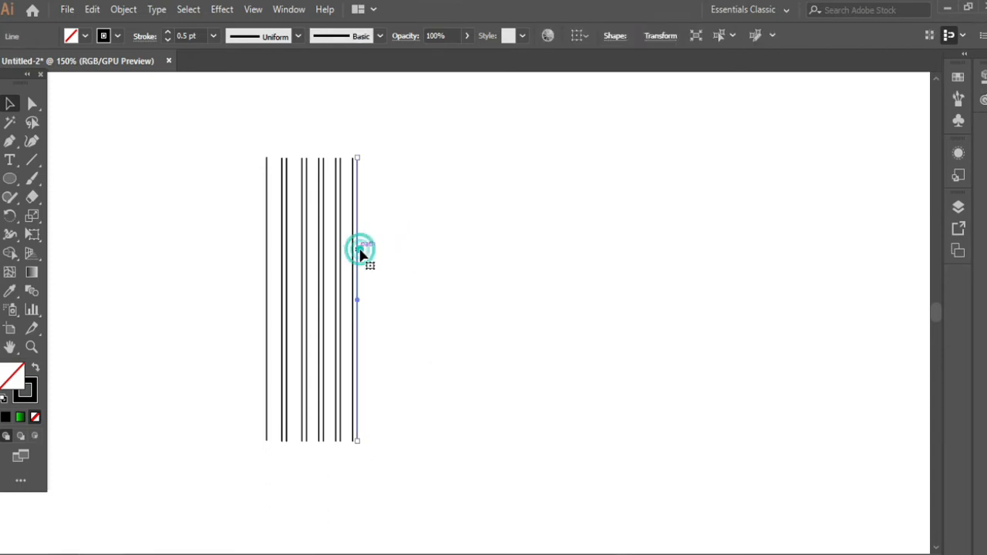
pyautogui.press('Delete')
# Scale all the vertical lines up slightly as a set and shift them to the right
pyautogui.moveTo(227, 140); pyautogui.dragTo(411, 356)
pyautogui.moveTo(425, 443); pyautogui.dragTo(452, 454)
pyautogui.click(522, 401)
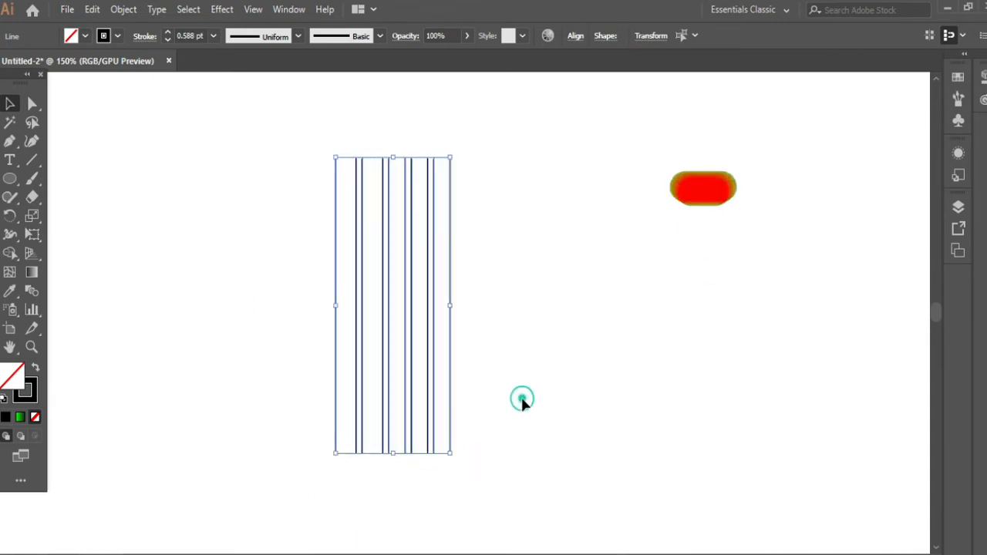
pyautogui.moveTo(331, 186)
pyautogui.mouseDown()
pyautogui.moveTo(464, 479)
pyautogui.moveTo(437, 445)
pyautogui.mouseUp()
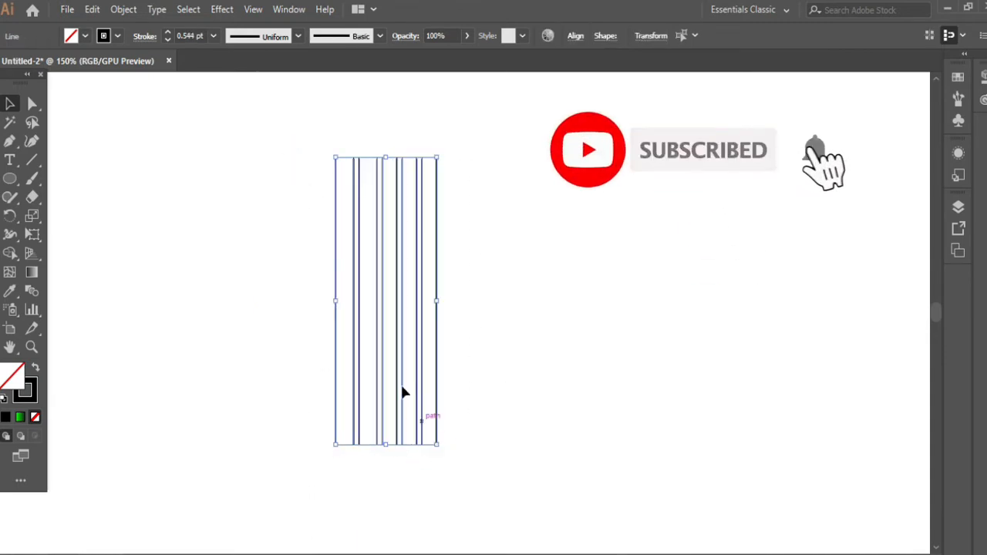
pyautogui.moveTo(403, 392); pyautogui.dragTo(427, 392)
pyautogui.click(539, 384)
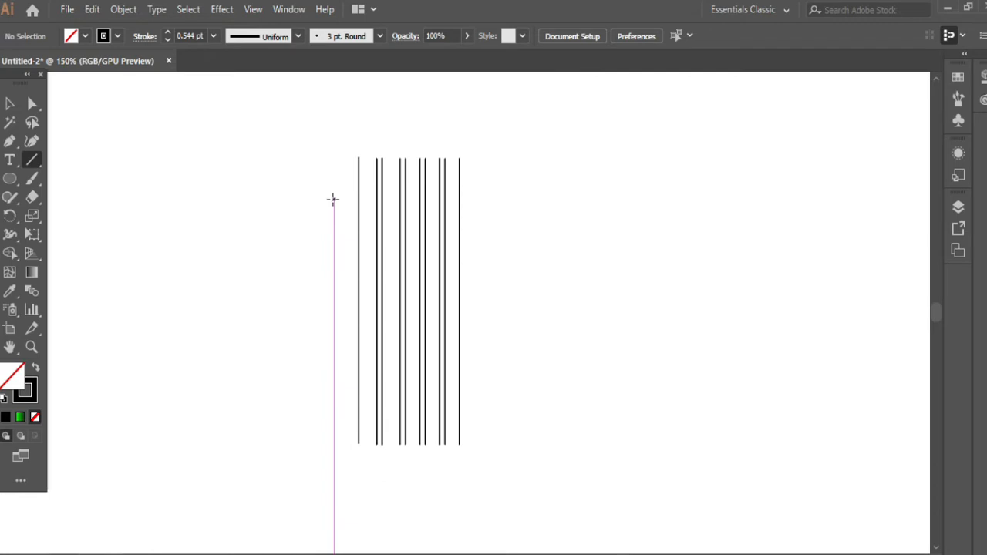
# Draw a straight horizontal line across the upper part of the vertical lines, extending past both sides
pyautogui.moveTo(327, 200); pyautogui.dragTo(513, 200)
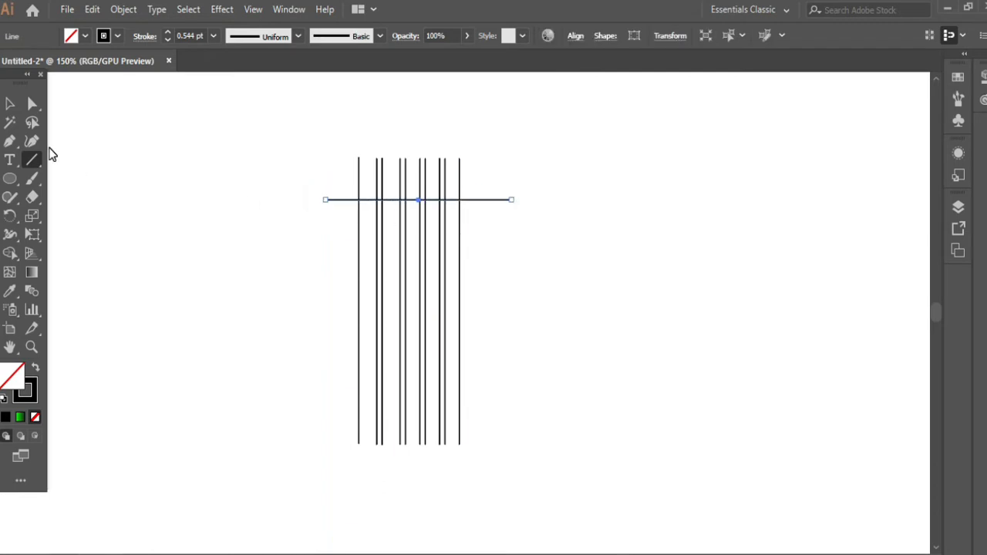
pyautogui.click(8, 102)
pyautogui.click(306, 190)
pyautogui.click(341, 200)
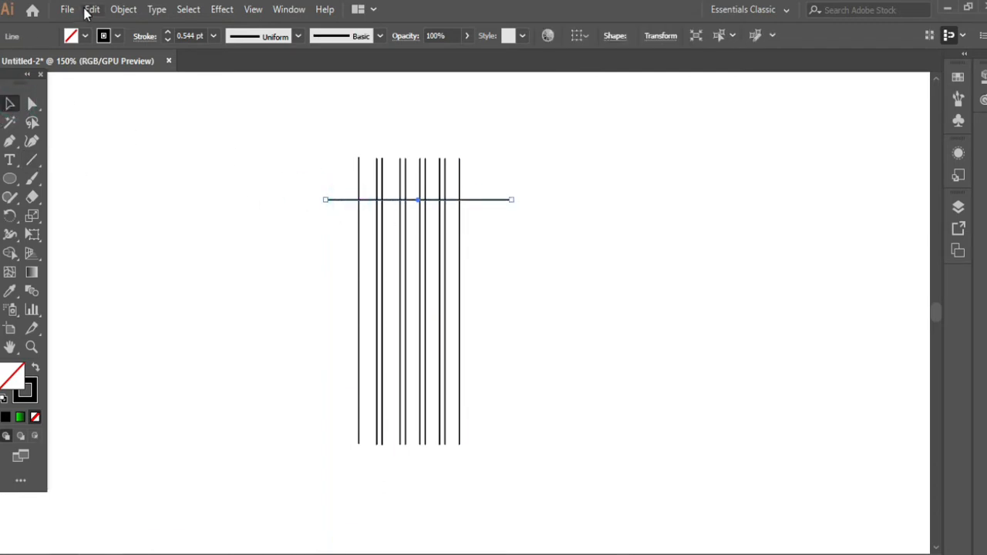
# Copy the horizontal line, paste it in front, and move the copy a short distance below the original
pyautogui.click(92, 9)
pyautogui.click(140, 87)
pyautogui.click(92, 10)
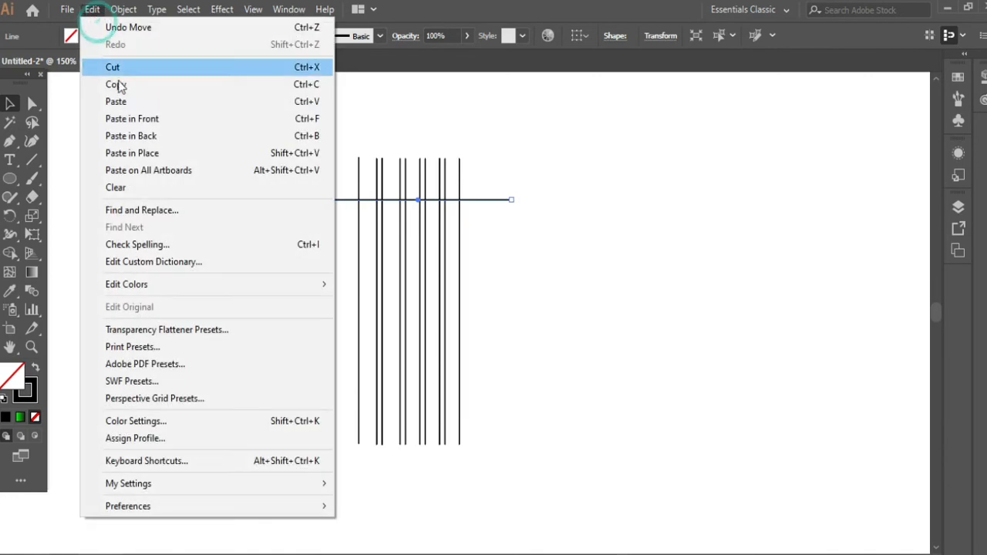
pyautogui.click(162, 121)
pyautogui.moveTo(475, 202); pyautogui.dragTo(474, 223)
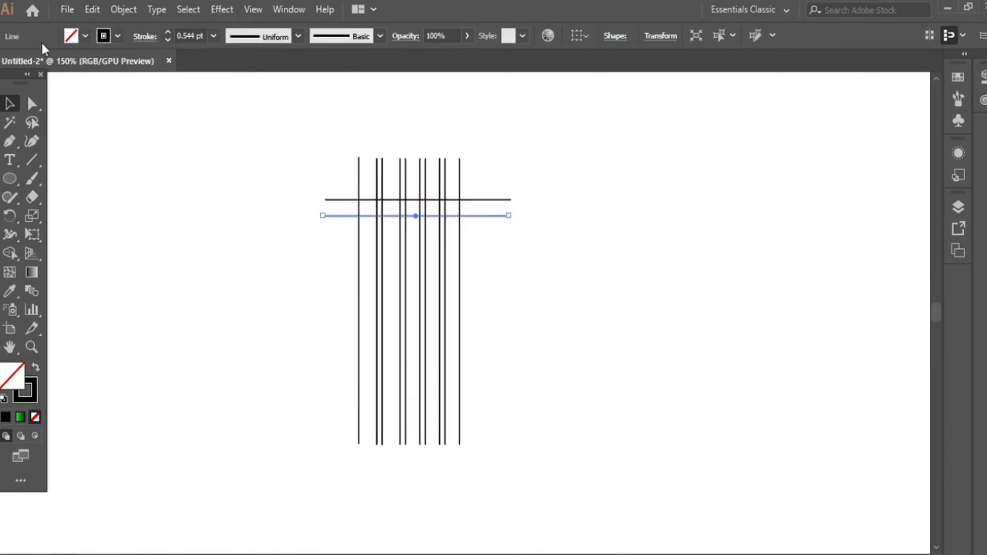
# Copy the lower horizontal line, paste it in front, and offset the copy slightly downward to form a narrow pair
pyautogui.click(92, 9)
pyautogui.click(164, 85)
pyautogui.click(92, 9)
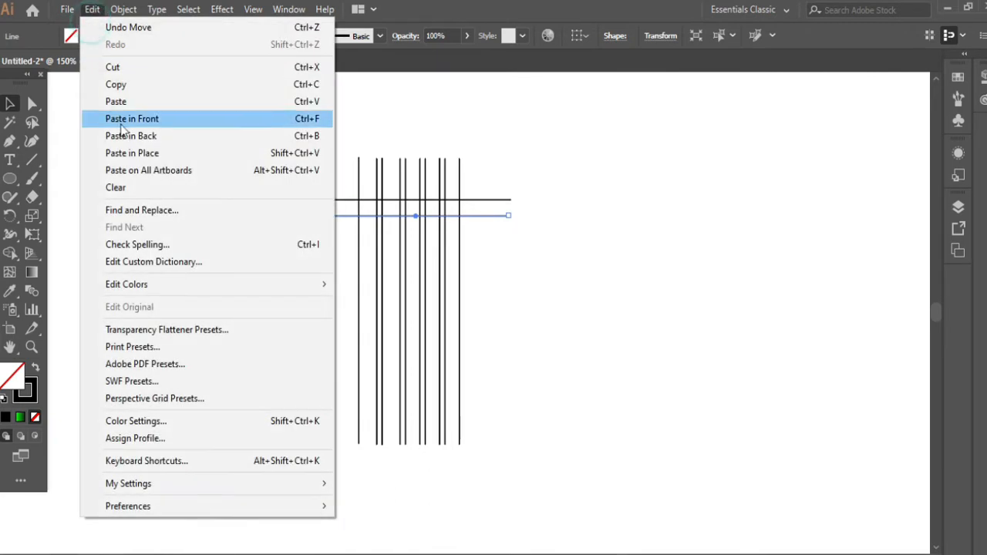
pyautogui.click(171, 119)
pyautogui.moveTo(492, 212); pyautogui.dragTo(490, 244)
pyautogui.click(489, 237)
pyautogui.click(484, 219)
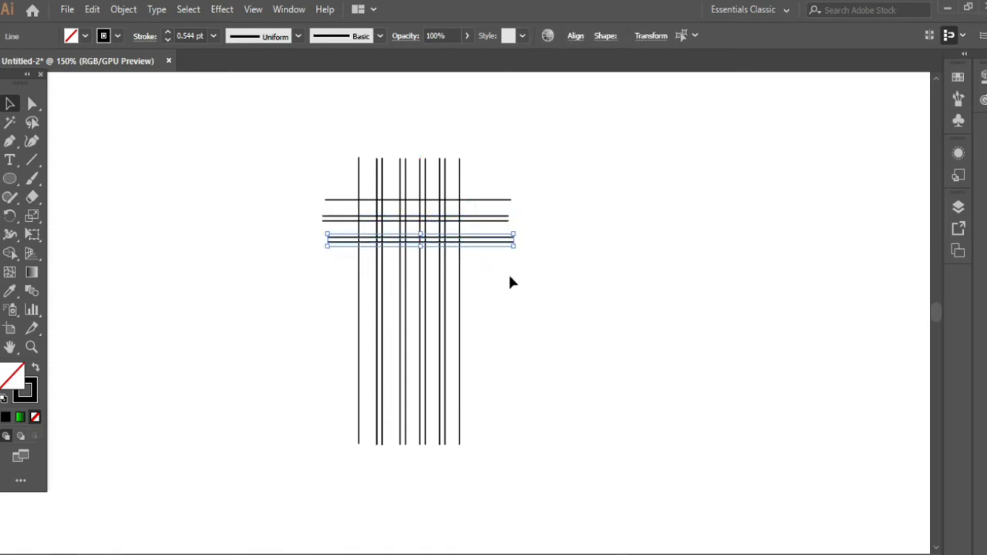
pyautogui.press('Up')
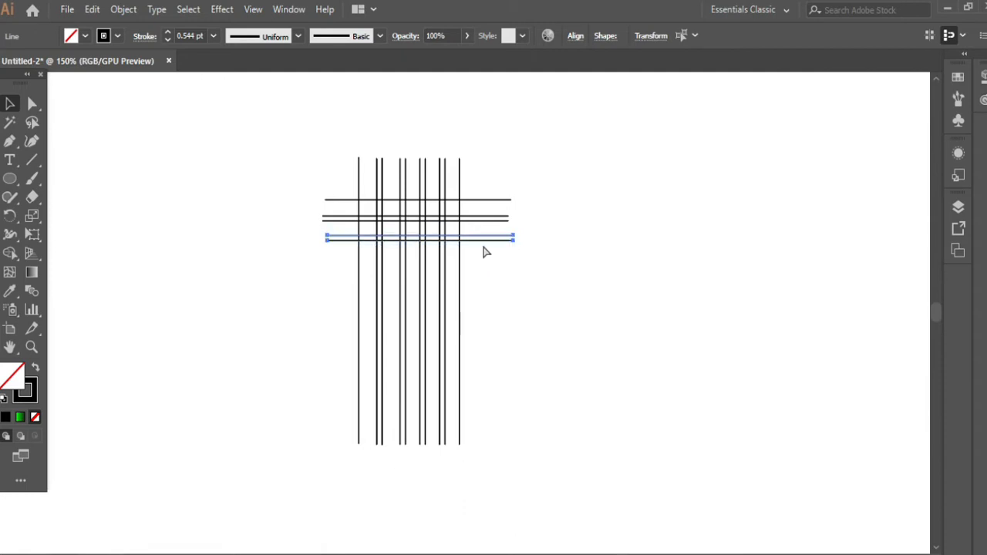
pyautogui.press('Delete')
# Duplicate the narrow horizontal line pair downward and repeat the copy until there are seven evenly spaced pairs
pyautogui.click(469, 209)
pyautogui.click(478, 219)
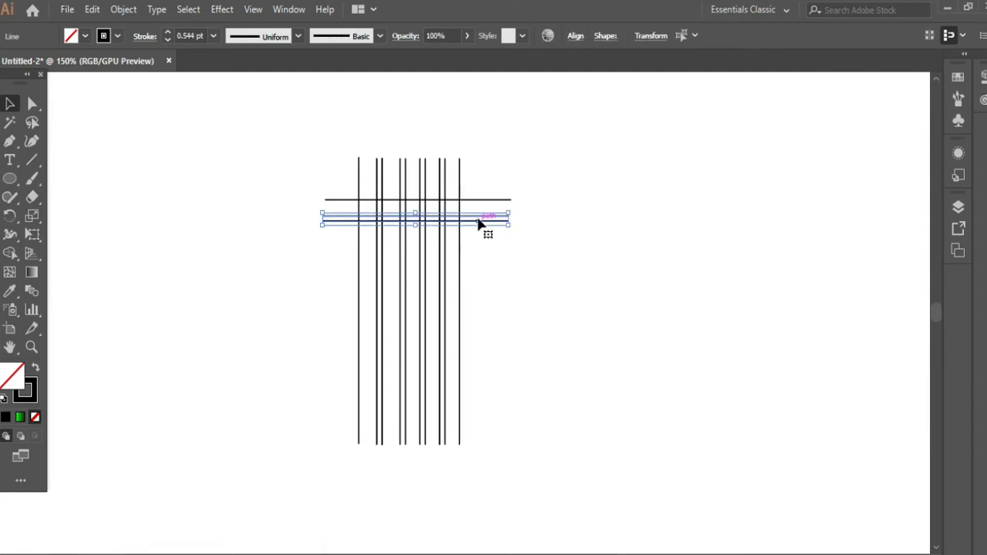
pyautogui.moveTo(478, 220); pyautogui.dragTo(482, 247)
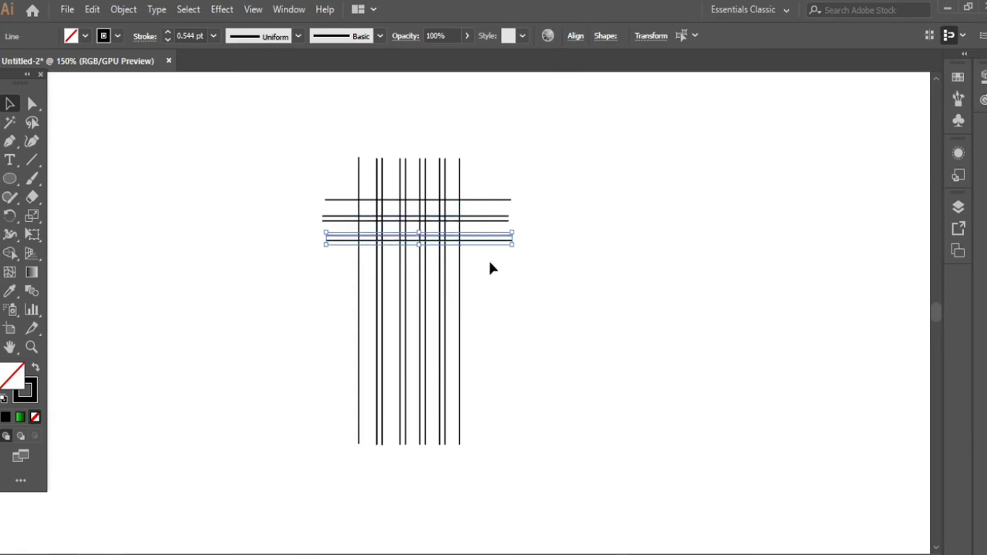
pyautogui.hotkey('ctrl', 'd')
pyautogui.hotkey('ctrl', 'd')
pyautogui.hotkey('ctrl', 'd')
pyautogui.hotkey('ctrl', 'd')
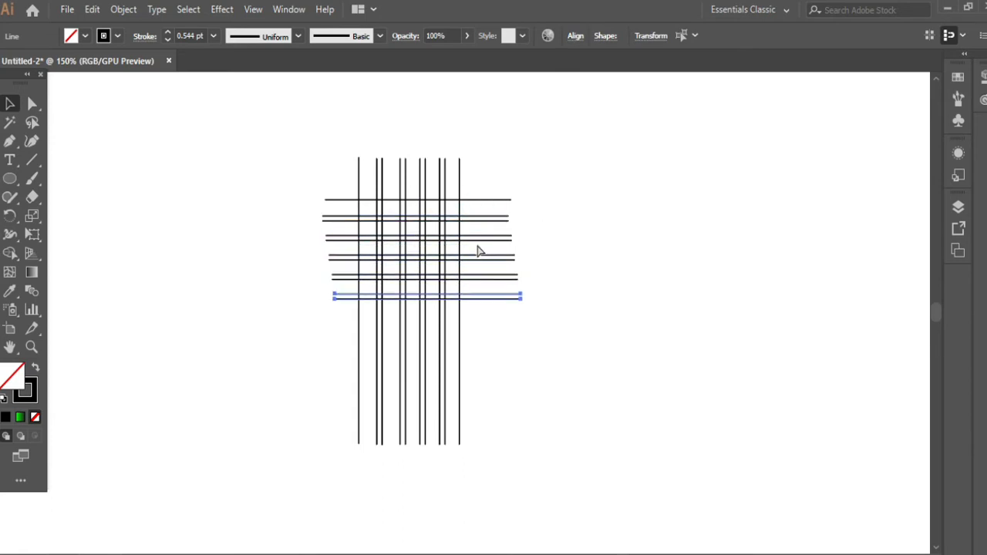
pyautogui.hotkey('ctrl', 'd')
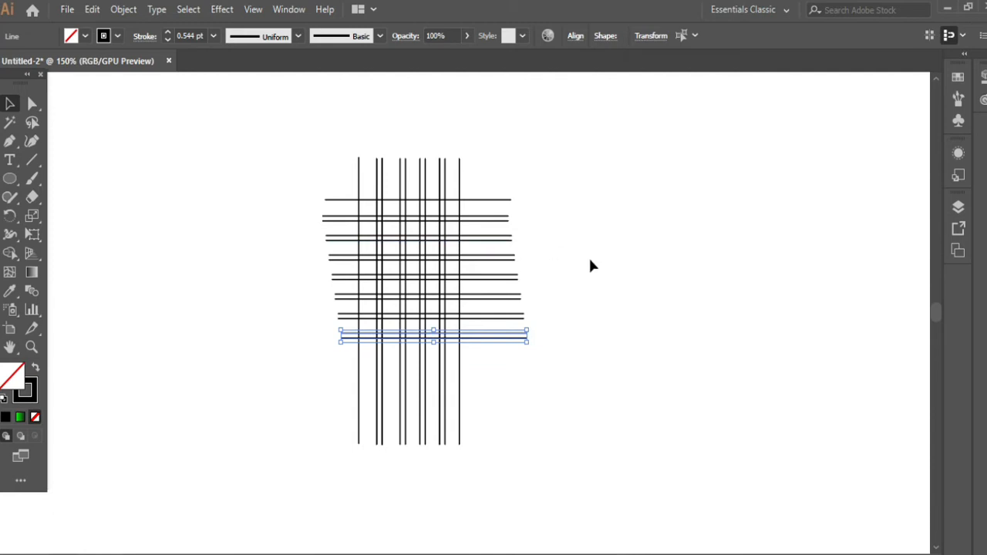
# Align all the horizontal lines to their left edges
pyautogui.moveTo(528, 277); pyautogui.dragTo(534, 353)
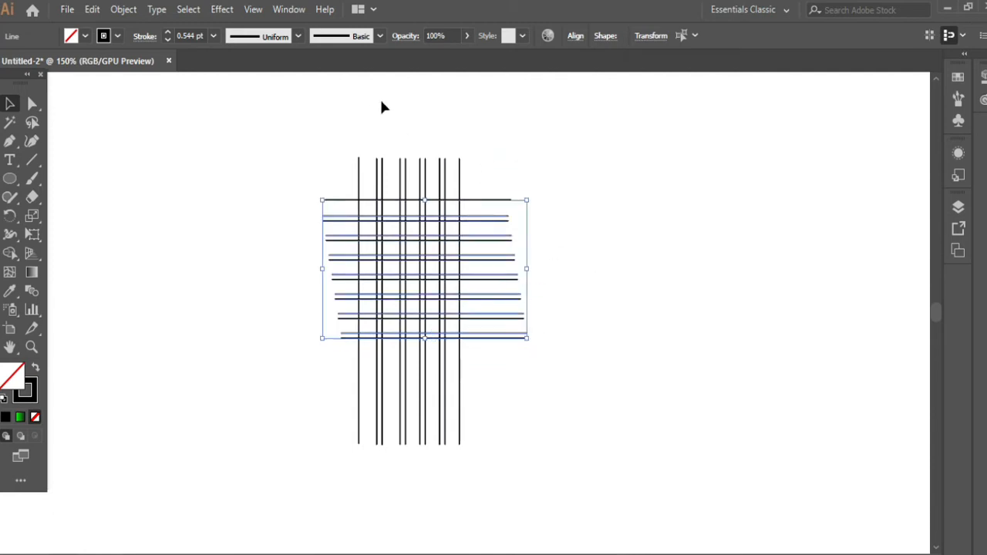
pyautogui.click(576, 37)
pyautogui.click(426, 78)
pyautogui.click(573, 262)
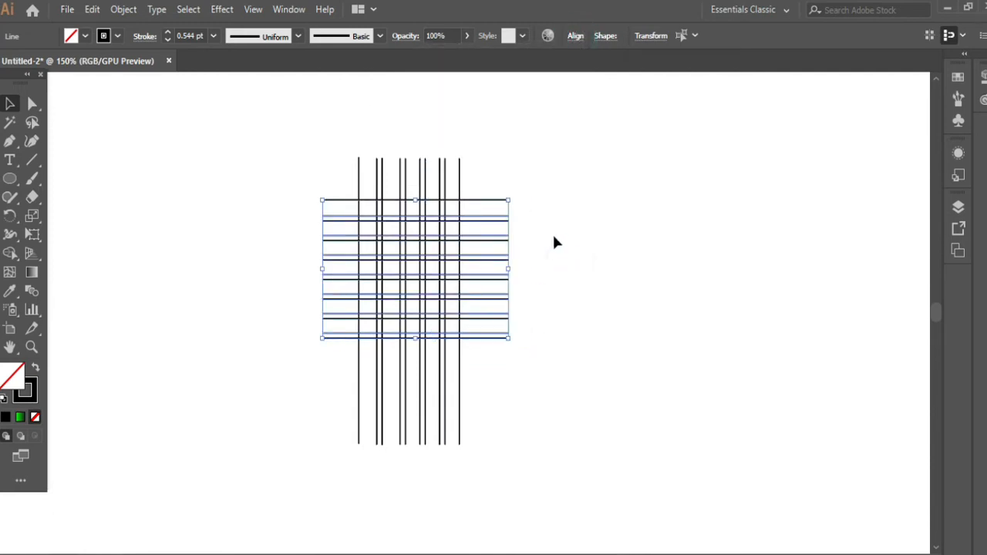
pyautogui.click(582, 331)
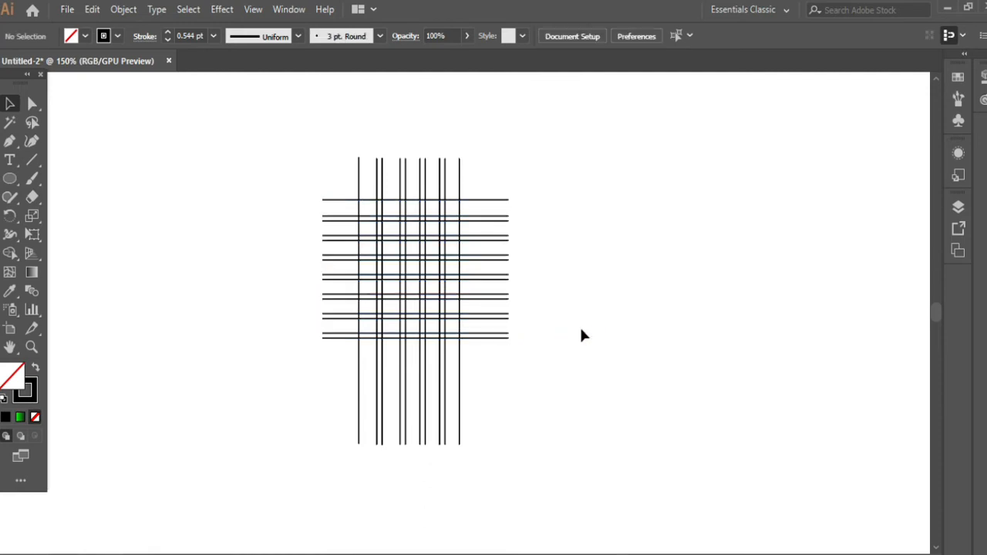
# Draw a diagonal line falling from beyond the grid's left side to below the lowest horizontal pair
pyautogui.click(34, 158)
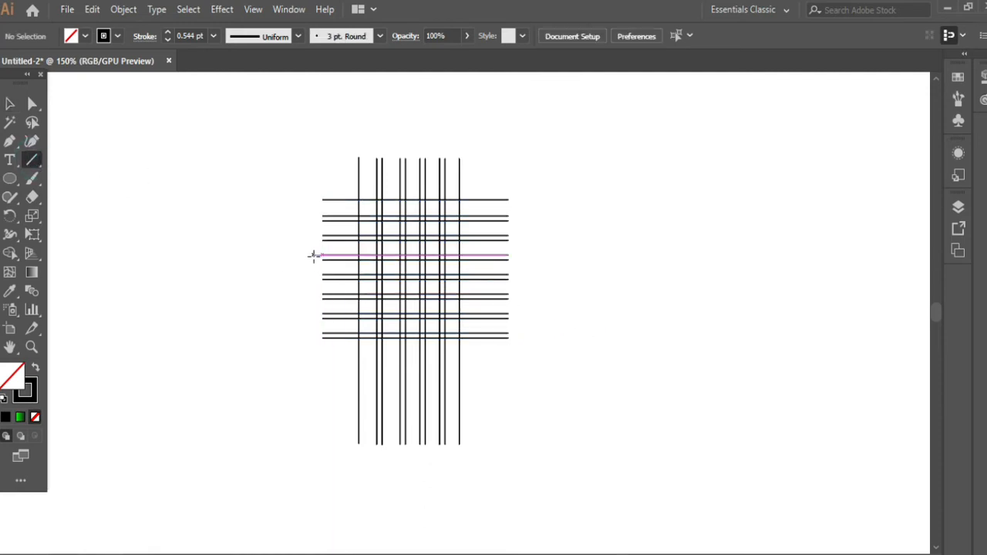
pyautogui.scroll(1, 502, 331)
pyautogui.scroll(1, 470, 270)
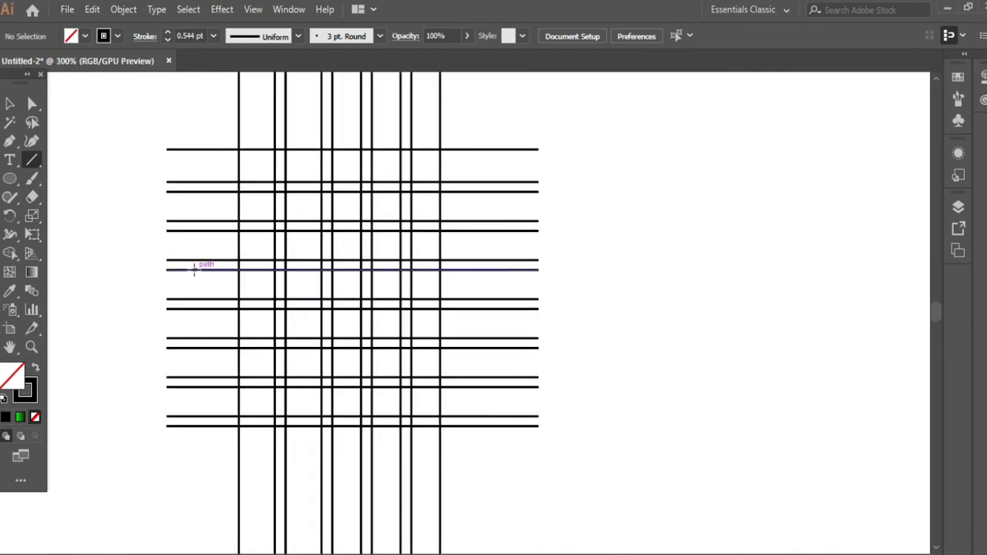
pyautogui.moveTo(149, 269); pyautogui.dragTo(401, 487)
pyautogui.click(7, 106)
pyautogui.click(146, 367)
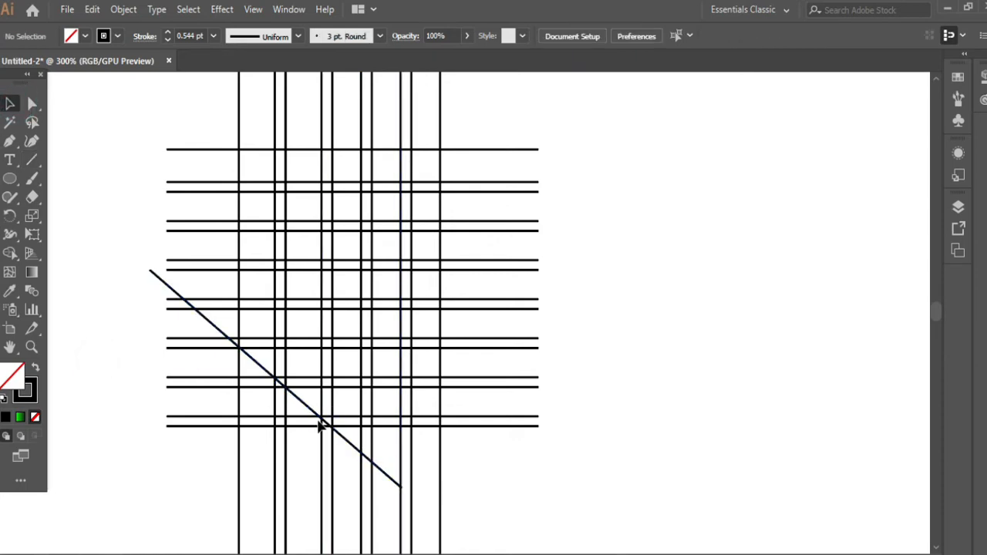
# Create a vertical-axis reflected copy of the diagonal line and move it right so the two cross near the grid's bottom
pyautogui.rightClick(318, 414)
pyautogui.moveTo(432, 321)
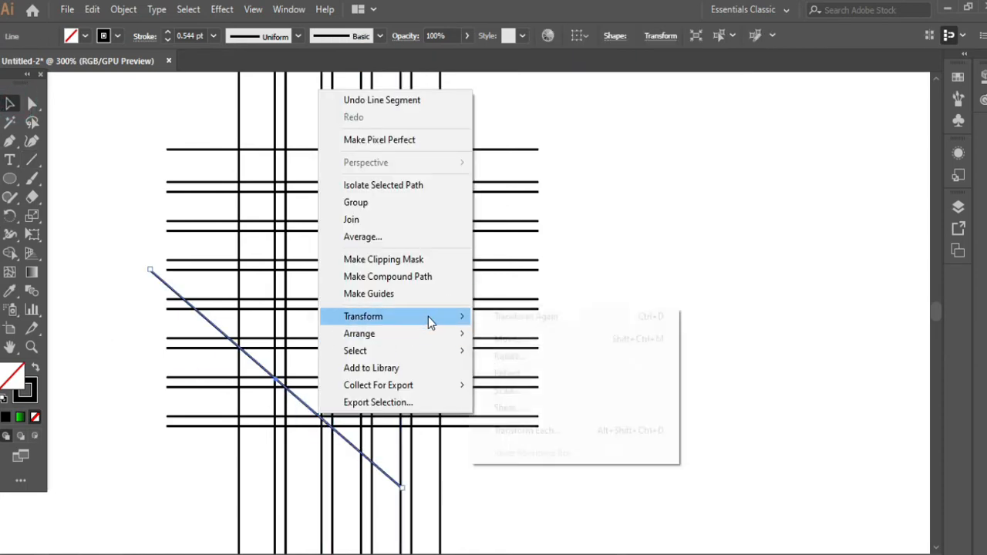
pyautogui.click(520, 373)
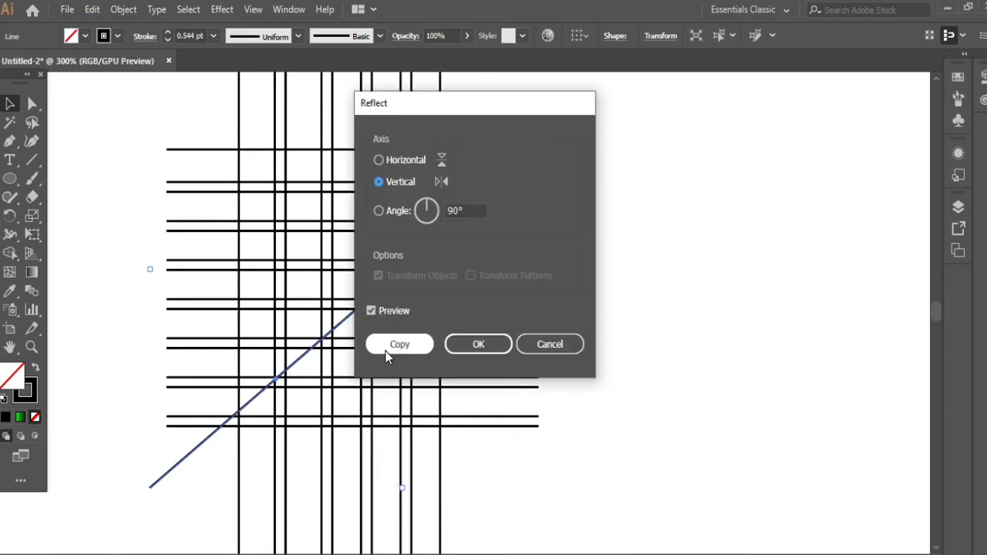
pyautogui.click(388, 354)
pyautogui.moveTo(298, 379); pyautogui.dragTo(424, 388)
pyautogui.click(605, 389)
# Copy the falling diagonal, paste it in front, and move the copy up and right as a parallel line
pyautogui.click(217, 327)
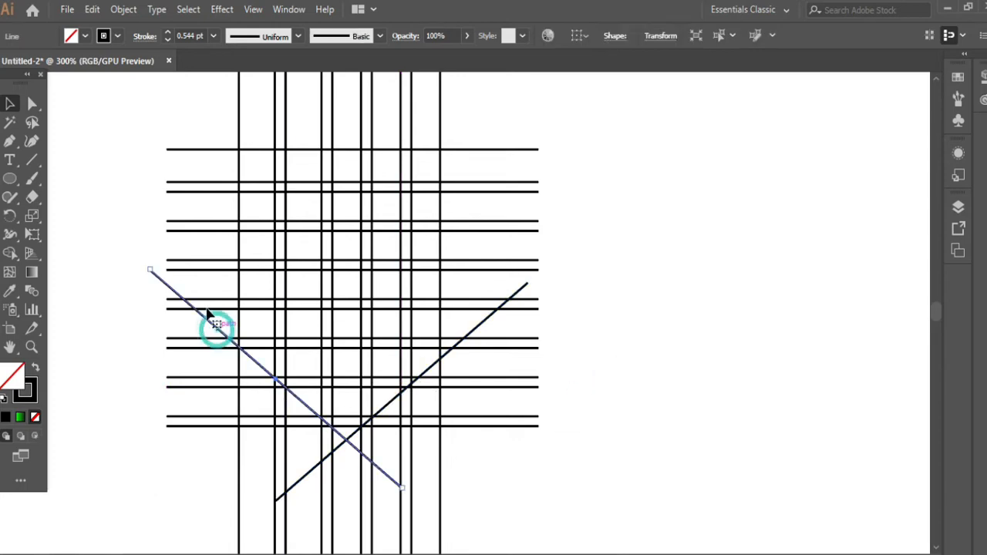
pyautogui.click(91, 10)
pyautogui.click(117, 84)
pyautogui.click(92, 9)
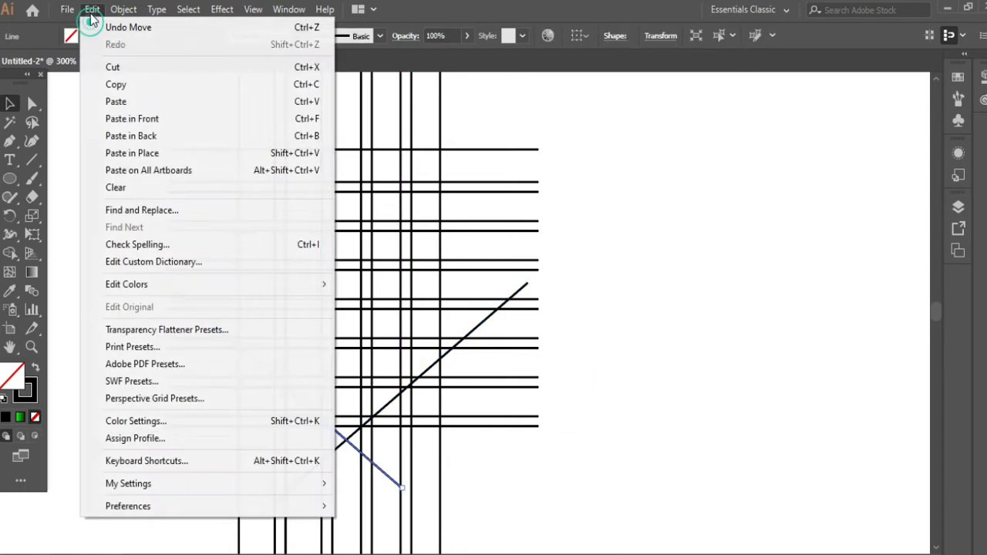
pyautogui.click(185, 117)
pyautogui.moveTo(276, 381); pyautogui.dragTo(289, 358)
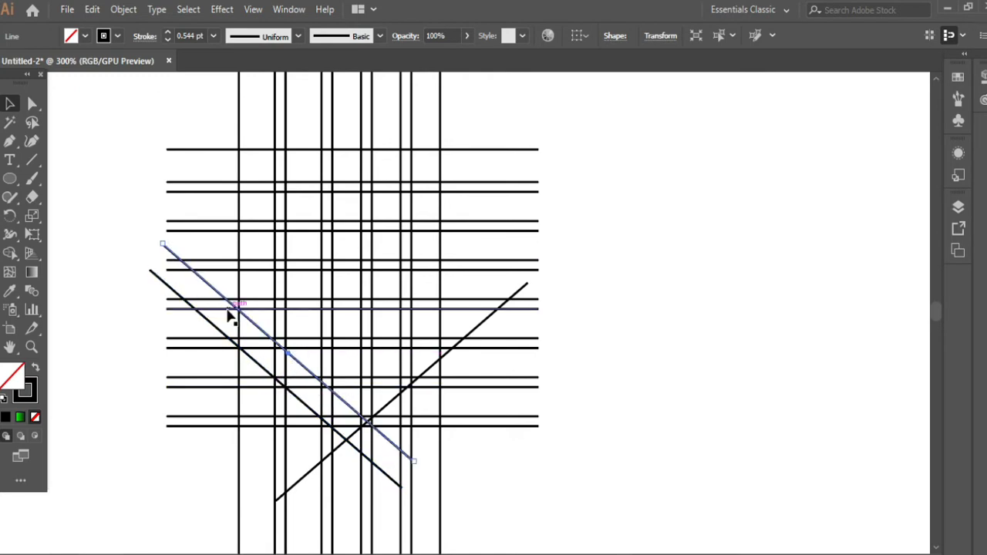
# Copy the rising diagonal, paste it in front, and place the copy up and left as a parallel line, nudging it down slightly
pyautogui.click(484, 324)
pyautogui.click(90, 16)
pyautogui.click(158, 86)
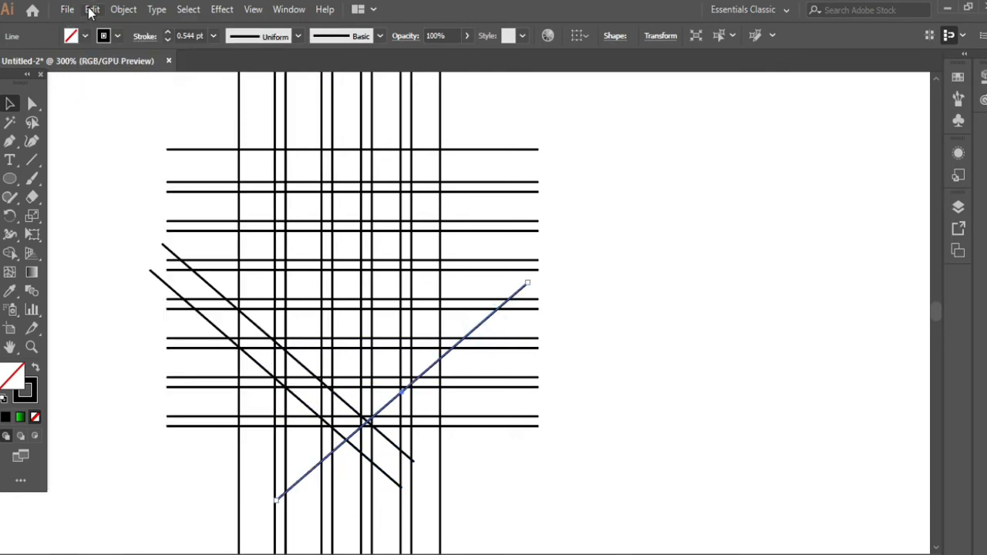
pyautogui.click(92, 9)
pyautogui.click(174, 123)
pyautogui.moveTo(402, 395); pyautogui.dragTo(384, 374)
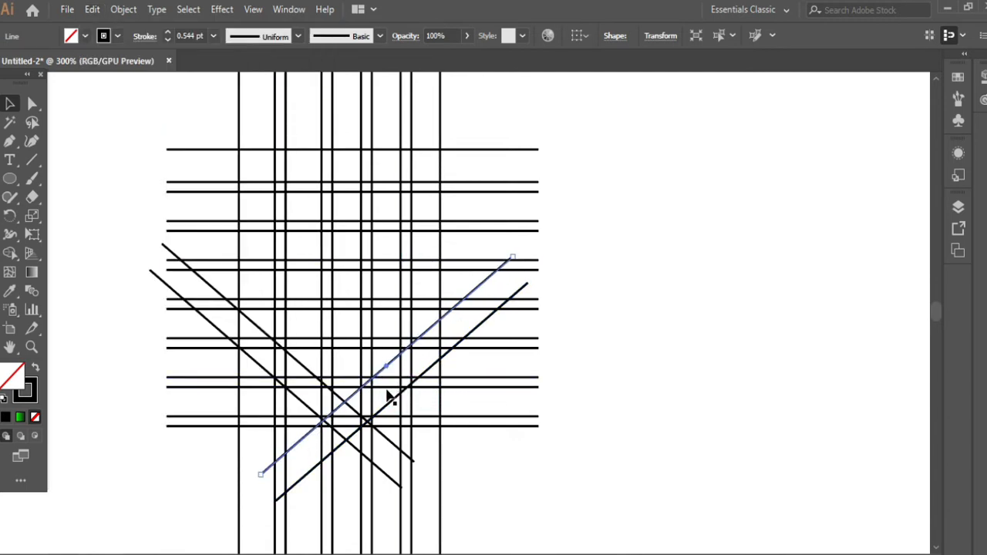
pyautogui.press('Down')
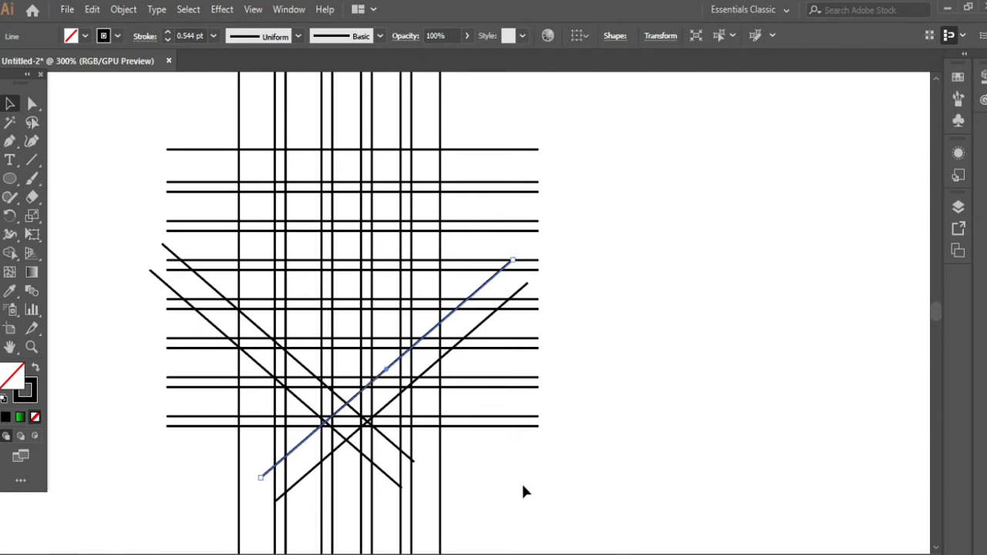
pyautogui.click(522, 485)
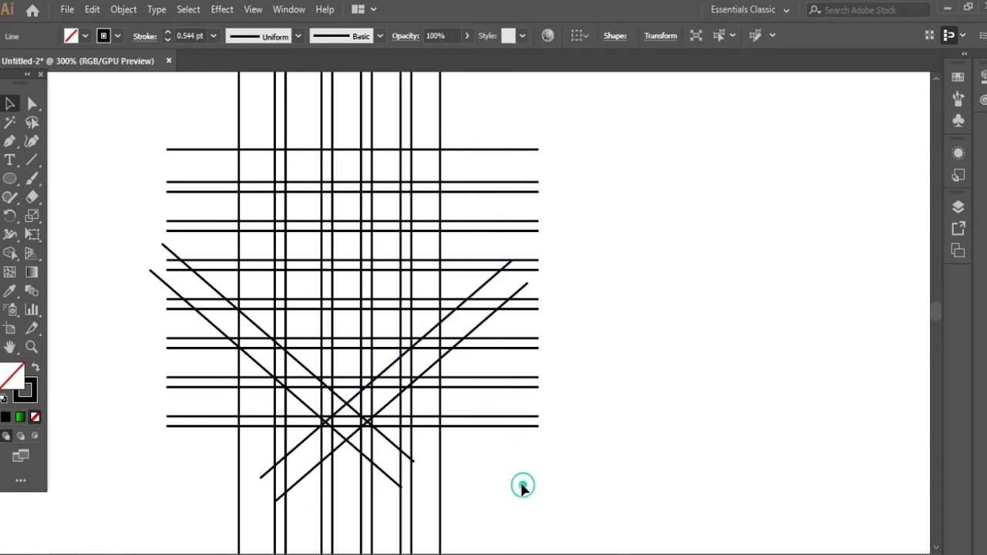
# Copy the upper falling diagonal, paste it in front, and move the copy up and right as a third parallel line
pyautogui.click(293, 356)
pyautogui.click(92, 9)
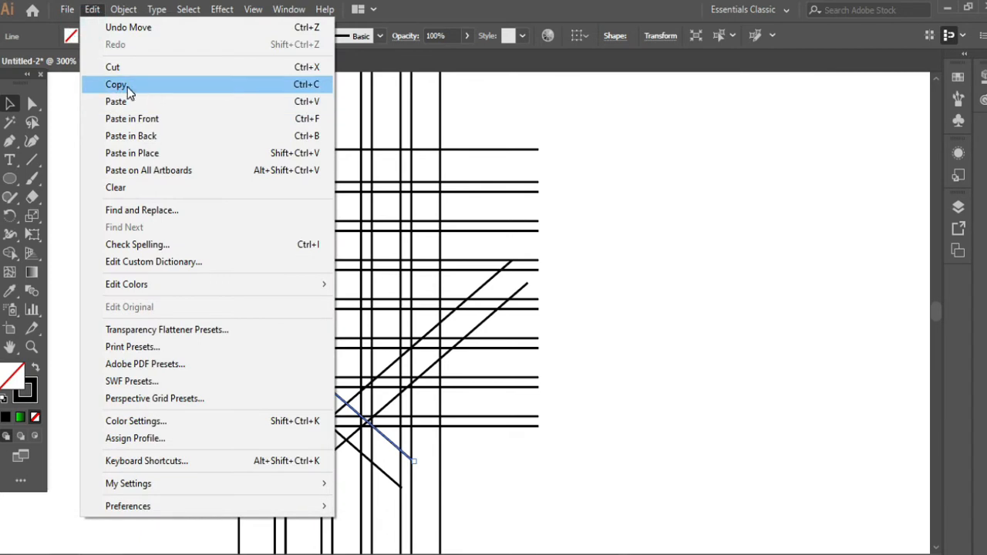
pyautogui.click(117, 84)
pyautogui.click(92, 10)
pyautogui.click(158, 119)
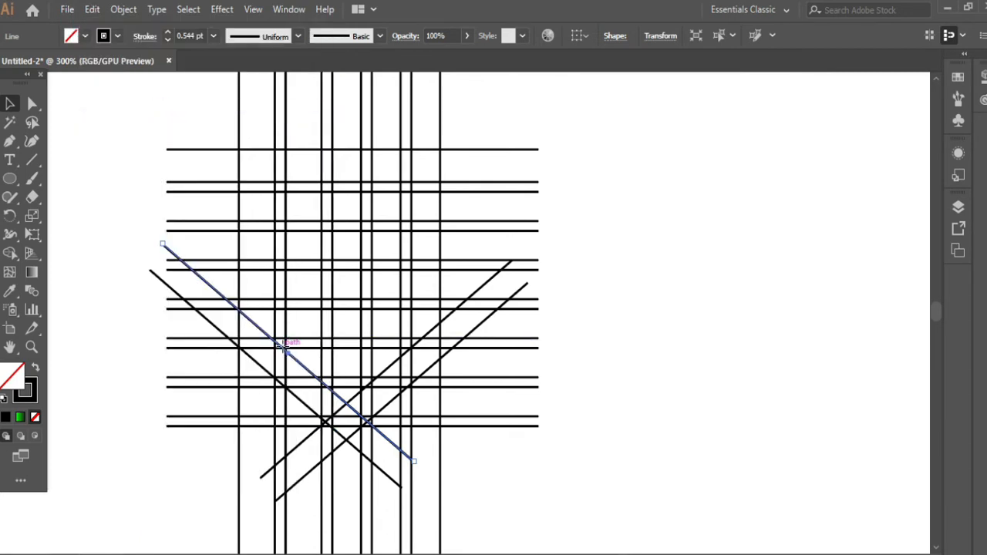
pyautogui.moveTo(284, 347); pyautogui.dragTo(296, 332)
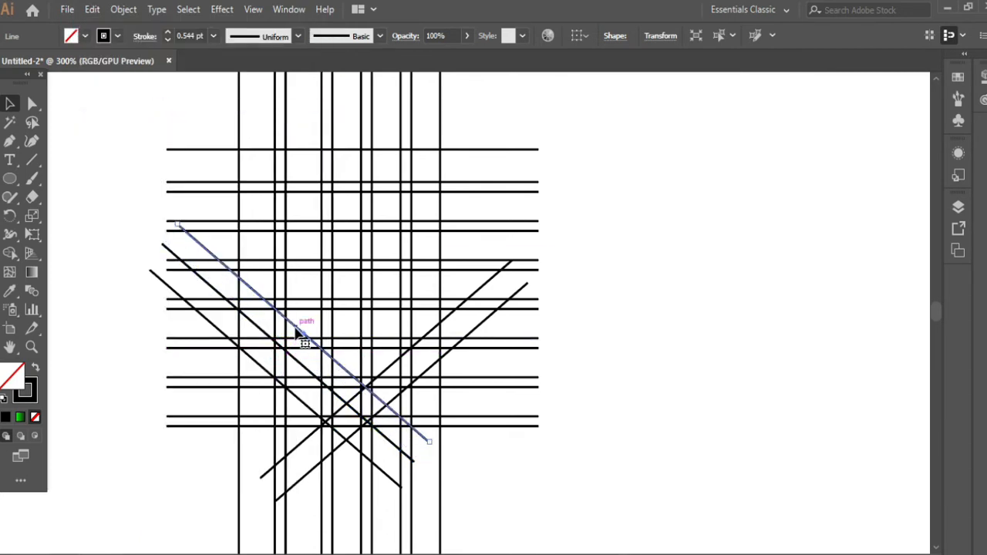
pyautogui.click(631, 417)
# Duplicate the upper rising diagonal up and left as a third parallel line mirroring the falling set
pyautogui.moveTo(416, 345)
pyautogui.mouseDown()
pyautogui.moveTo(403, 326)
pyautogui.moveTo(401, 335)
pyautogui.mouseUp()
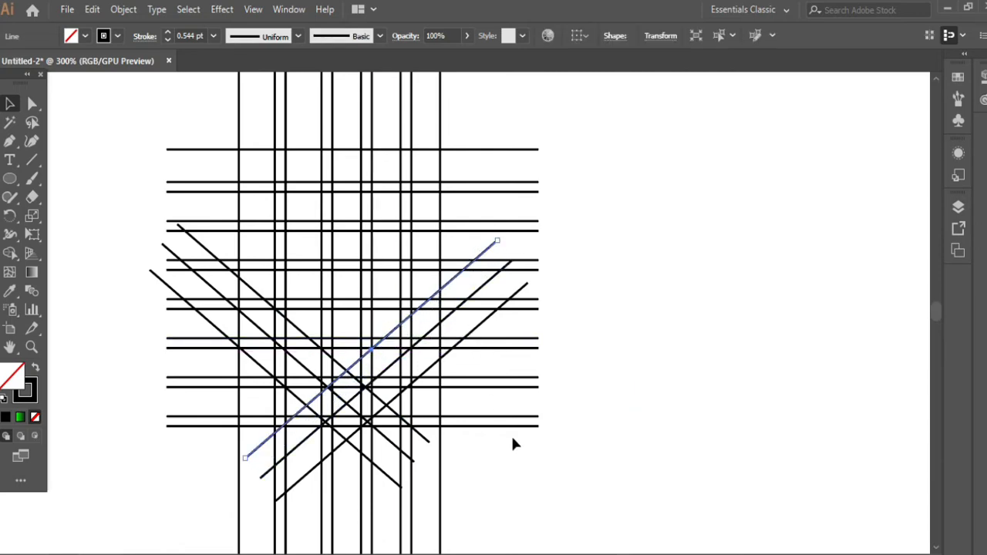
pyautogui.click(509, 440)
pyautogui.keyDown('alt'); pyautogui.scroll(-1, 487, 432); pyautogui.keyUp('alt')
pyautogui.scroll(-1, 487, 428)
pyautogui.moveTo(165, 145); pyautogui.dragTo(578, 488)
pyautogui.click(576, 489)
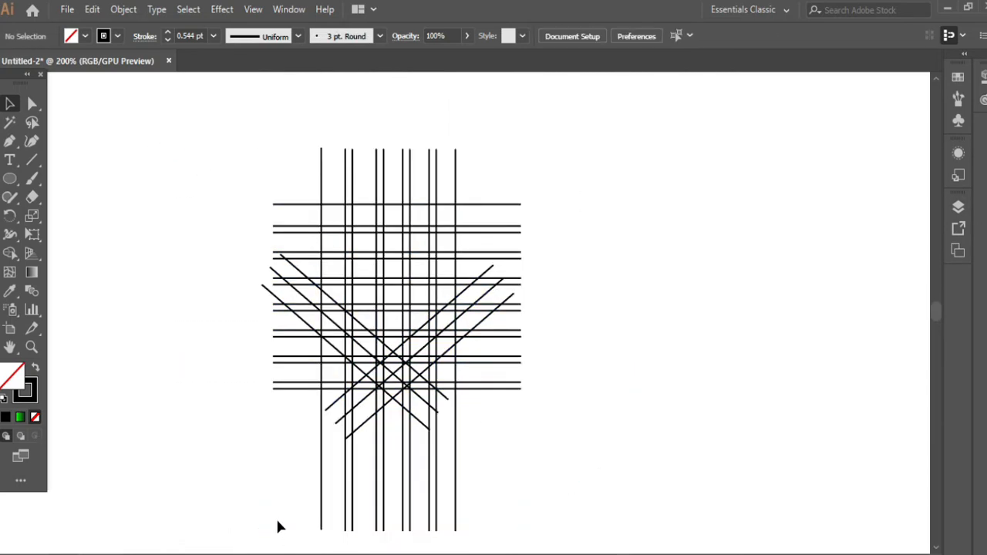
# Shorten the vertical lines from their lower ends and scale the whole grid up slightly
pyautogui.moveTo(258, 501); pyautogui.dragTo(479, 531)
pyautogui.moveTo(388, 531); pyautogui.dragTo(386, 476)
pyautogui.click(525, 438)
pyautogui.moveTo(198, 152)
pyautogui.mouseDown()
pyautogui.moveTo(375, 282)
pyautogui.moveTo(548, 511)
pyautogui.mouseUp()
pyautogui.click(594, 417)
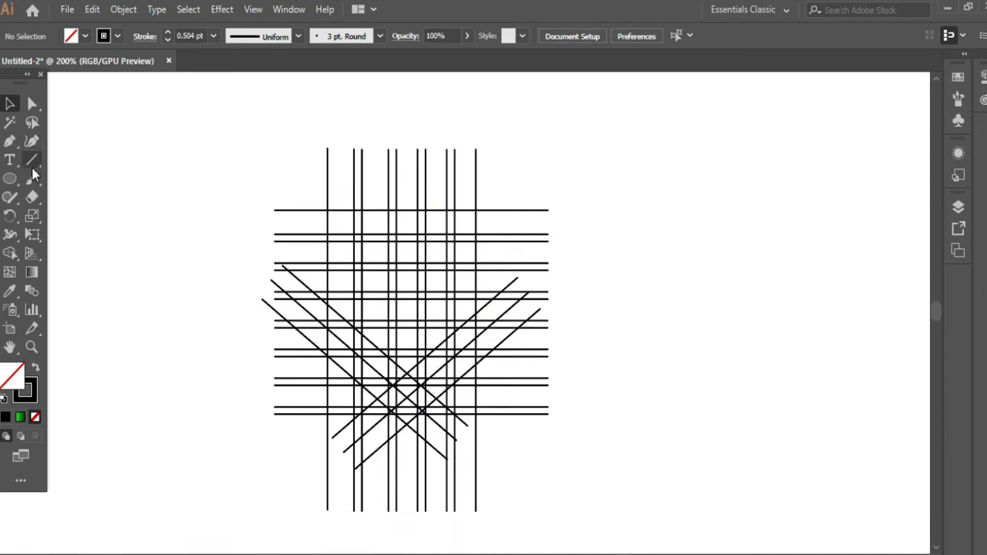
# Draw two short vertical lines crossing the topmost horizontal lines, one outside each outer vertical line
pyautogui.moveTo(302, 198); pyautogui.dragTo(302, 256)
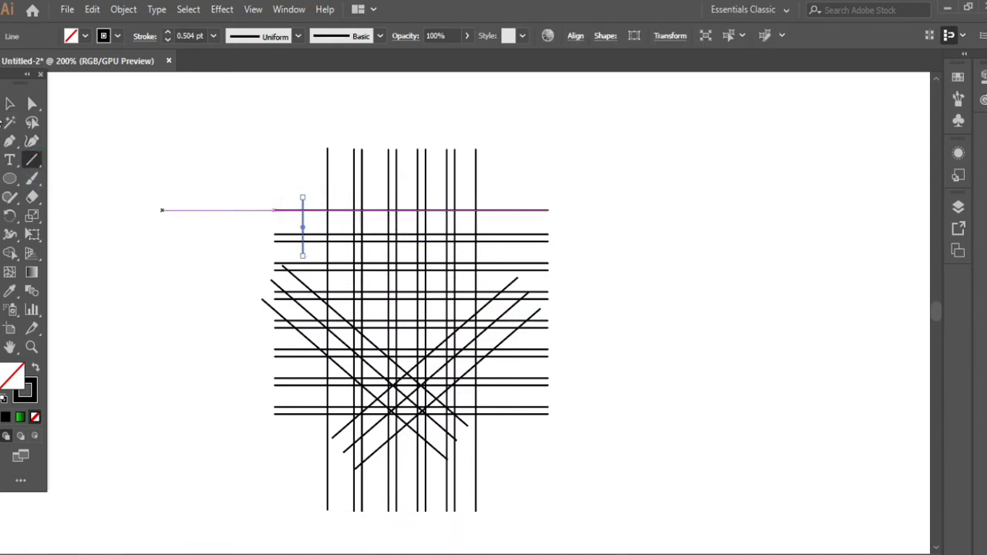
pyautogui.click(16, 104)
pyautogui.click(106, 154)
pyautogui.click(31, 162)
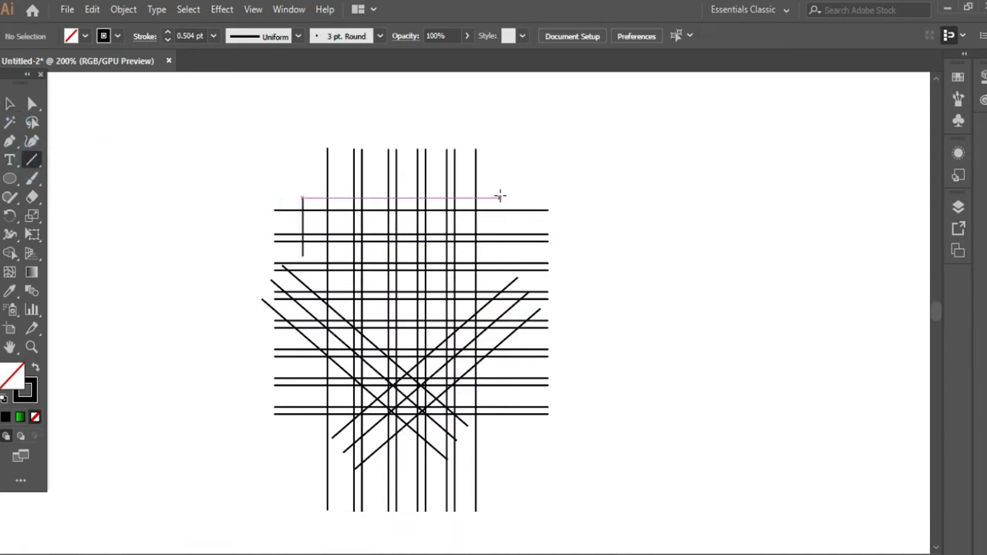
pyautogui.moveTo(501, 198); pyautogui.dragTo(502, 247)
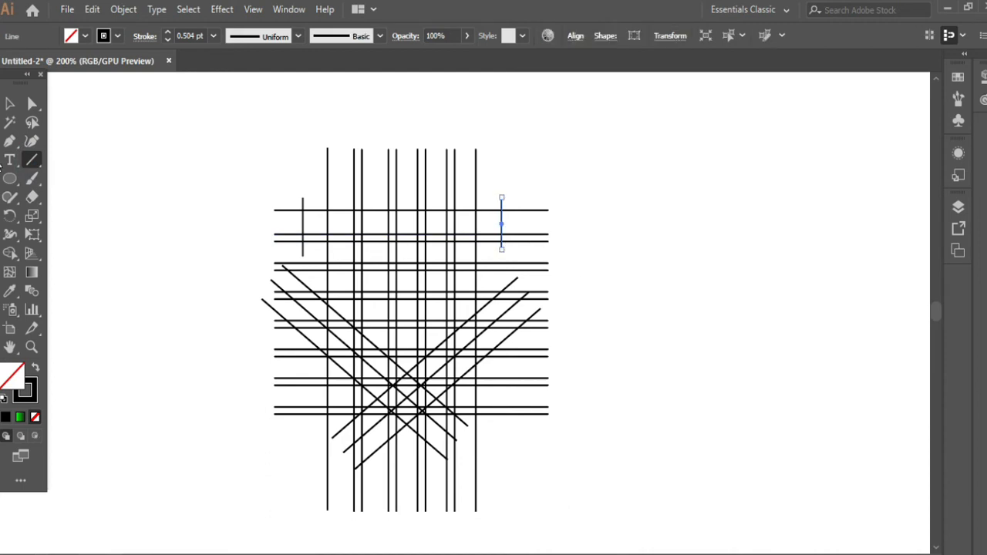
# Select the entire line grid and set its stroke to none
pyautogui.click(10, 103)
pyautogui.moveTo(264, 152); pyautogui.dragTo(590, 472)
pyautogui.click(115, 37)
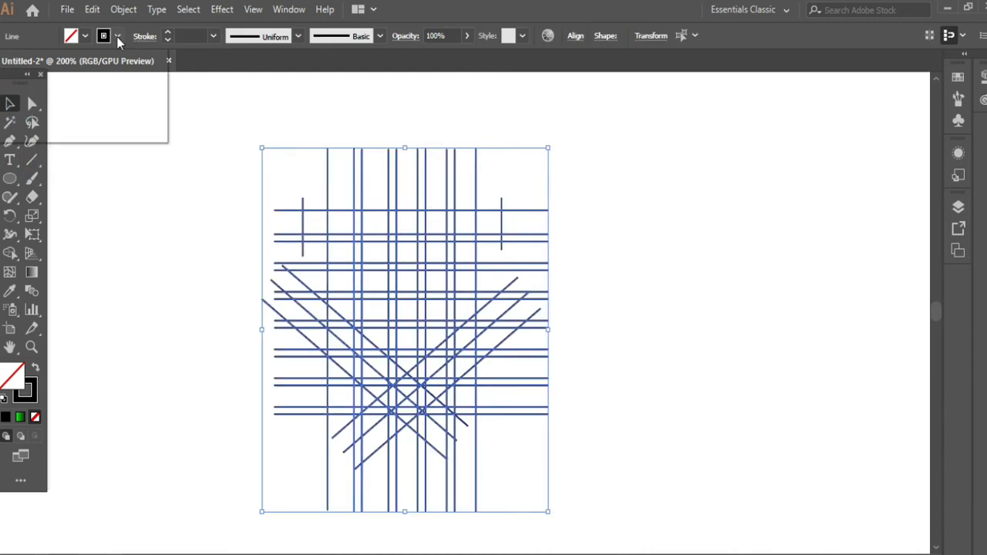
pyautogui.click(6, 62)
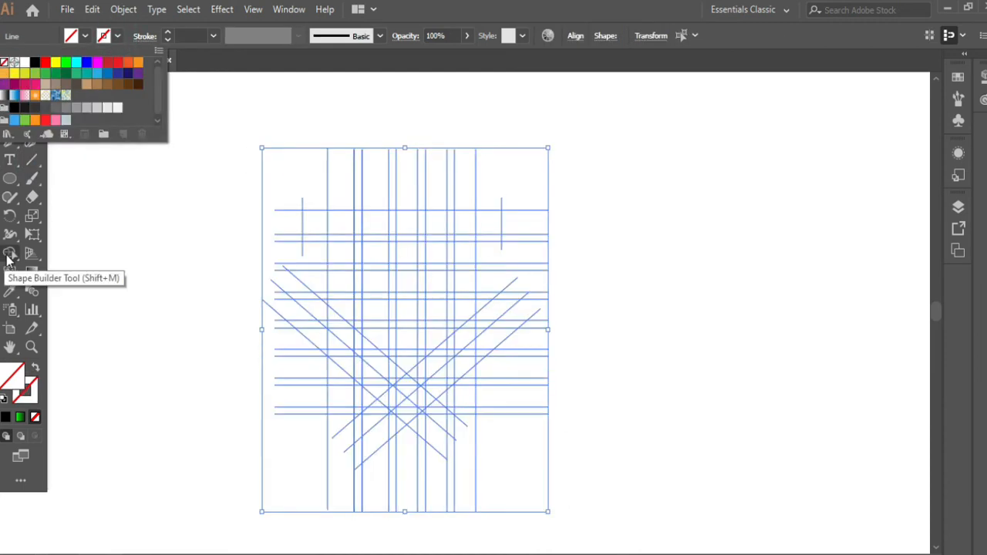
# With Shape Builder and a black fill, merge the top row between the short lines and the central cells below into a T
pyautogui.click(9, 254)
pyautogui.click(9, 254)
pyautogui.click(85, 37)
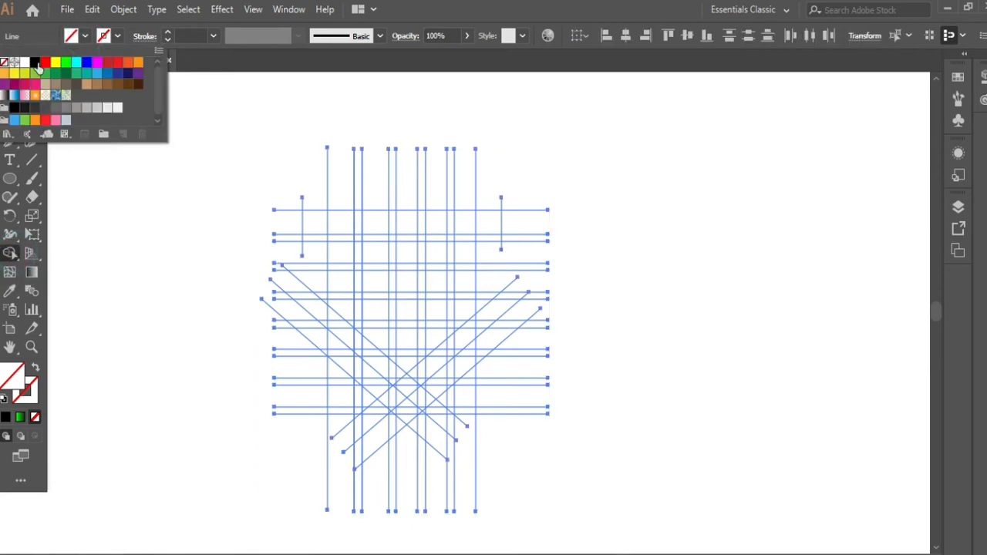
pyautogui.click(35, 62)
pyautogui.click(318, 224)
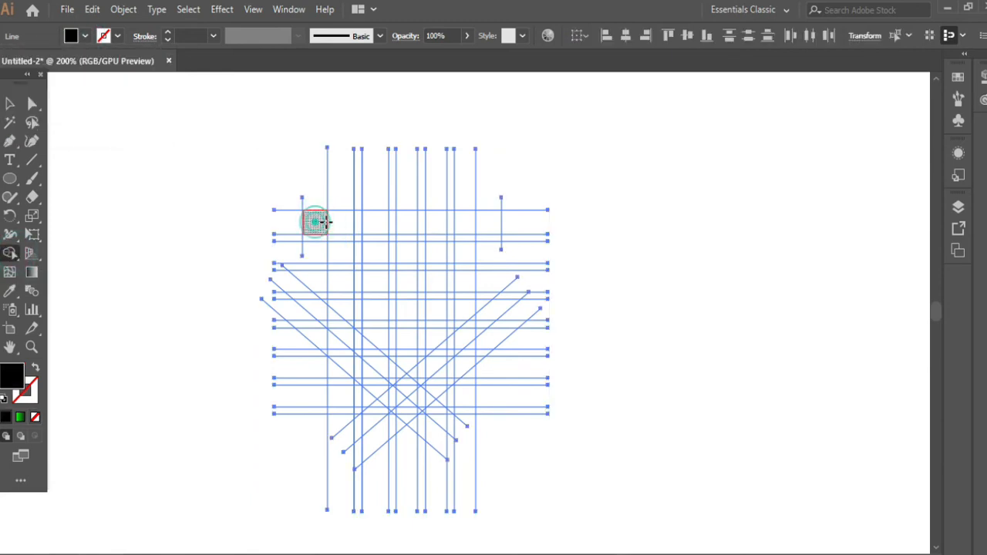
pyautogui.moveTo(406, 226); pyautogui.dragTo(499, 225)
pyautogui.click(405, 240)
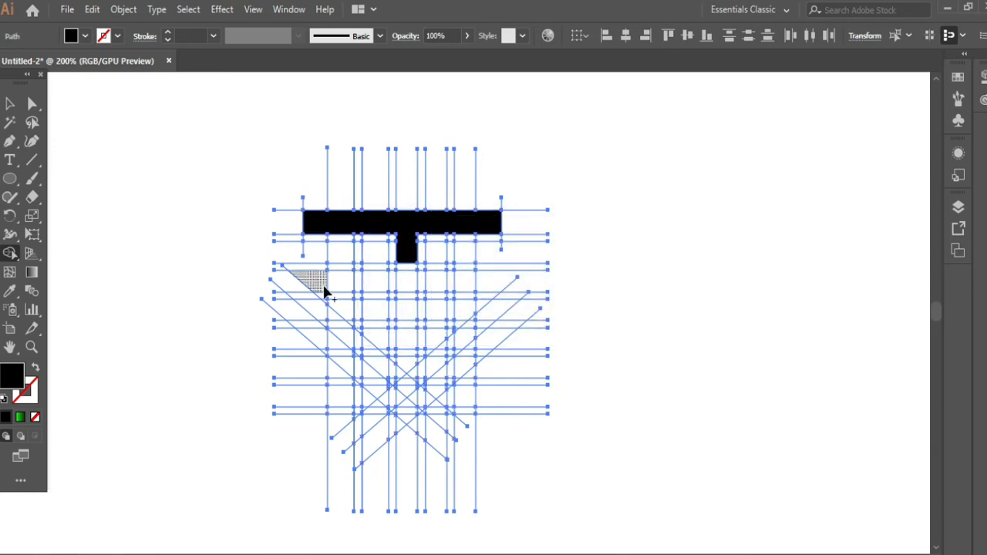
# Merge the left column and the falling diagonal band into one black arm reaching the bottom point
pyautogui.moveTo(340, 273)
pyautogui.mouseDown()
pyautogui.moveTo(342, 257)
pyautogui.moveTo(342, 284)
pyautogui.mouseUp()
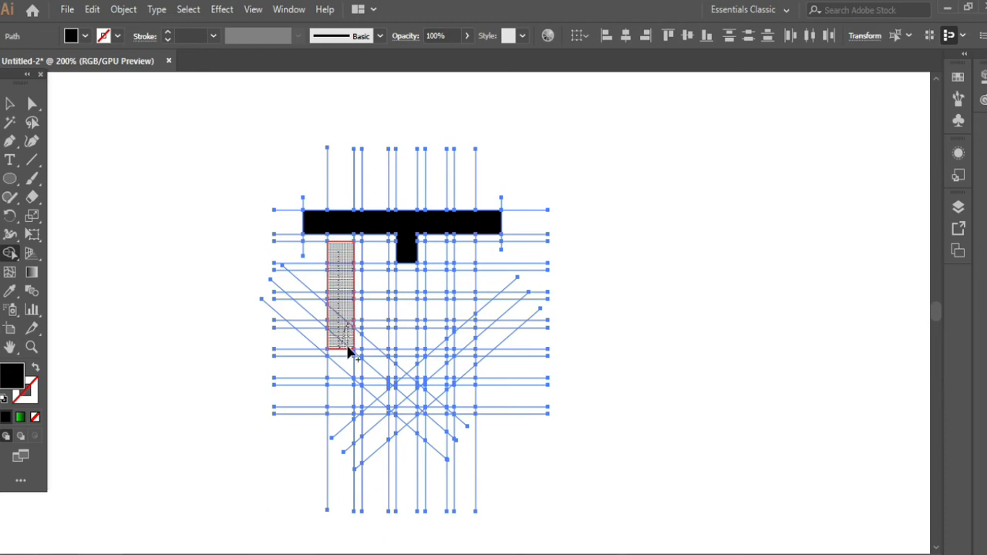
pyautogui.moveTo(348, 368); pyautogui.dragTo(350, 372)
pyautogui.moveTo(406, 420); pyautogui.dragTo(387, 400)
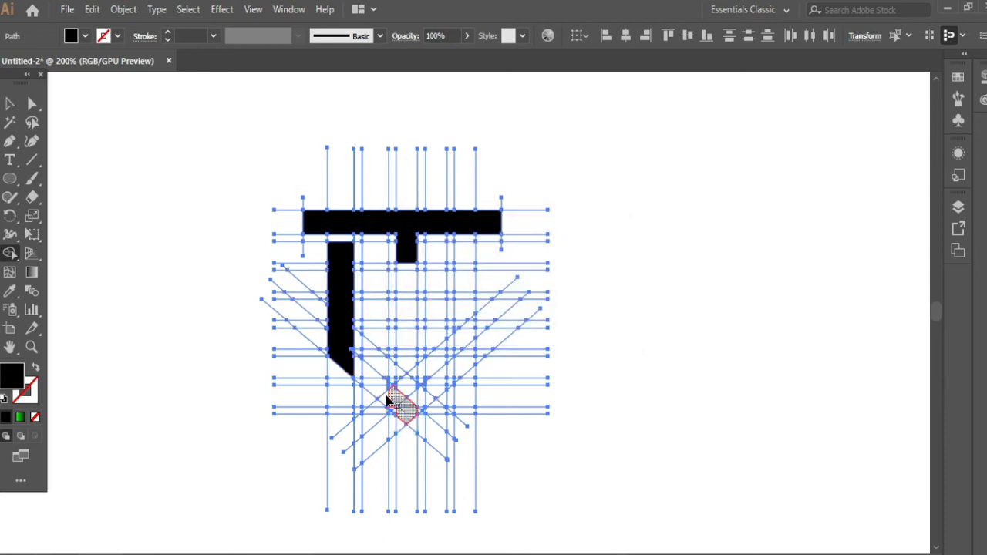
pyautogui.moveTo(353, 360); pyautogui.dragTo(356, 361)
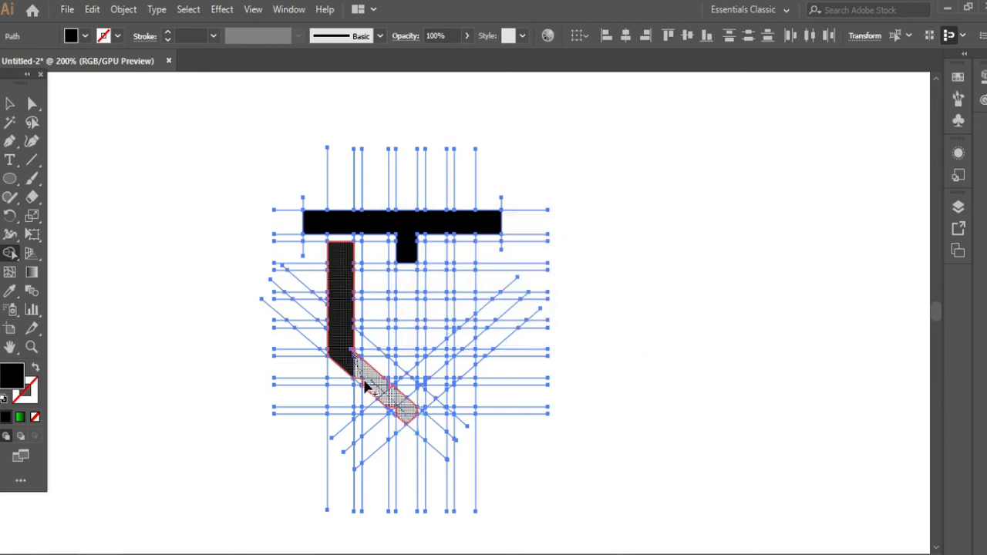
pyautogui.moveTo(345, 359); pyautogui.dragTo(348, 362)
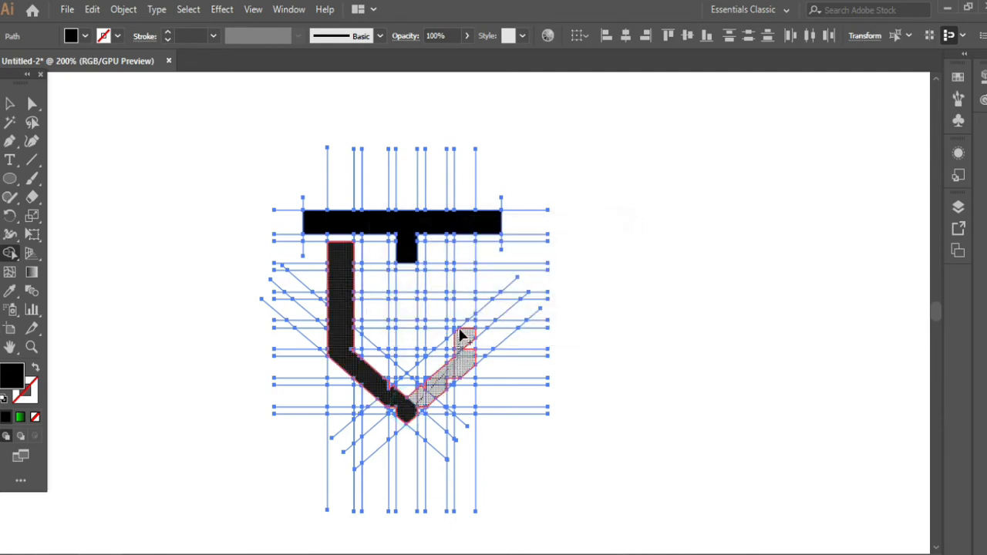
# Merge the rising diagonal band, right column and short centre stem into the black shape to form a W
pyautogui.moveTo(461, 336)
pyautogui.mouseDown()
pyautogui.moveTo(456, 261)
pyautogui.moveTo(457, 289)
pyautogui.mouseUp()
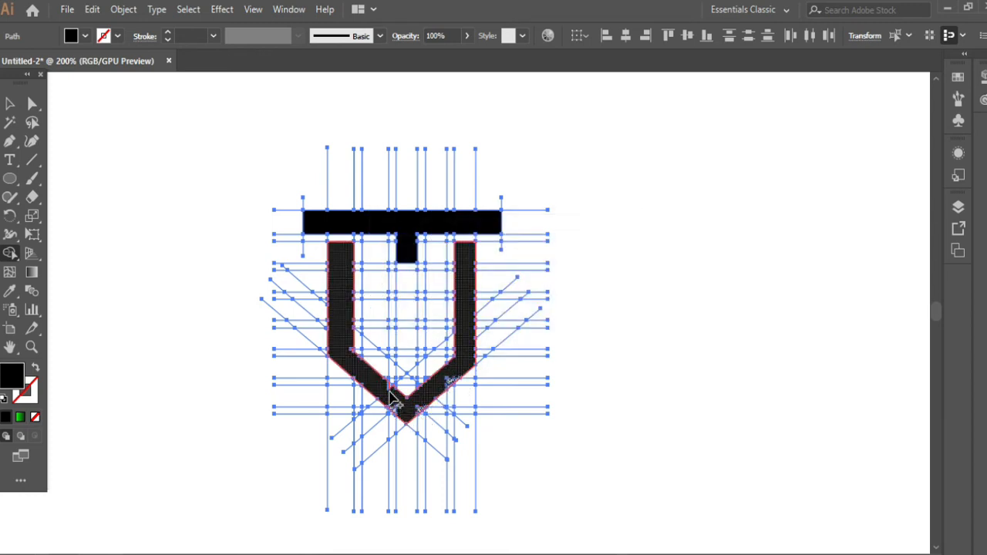
pyautogui.moveTo(389, 391); pyautogui.dragTo(391, 395)
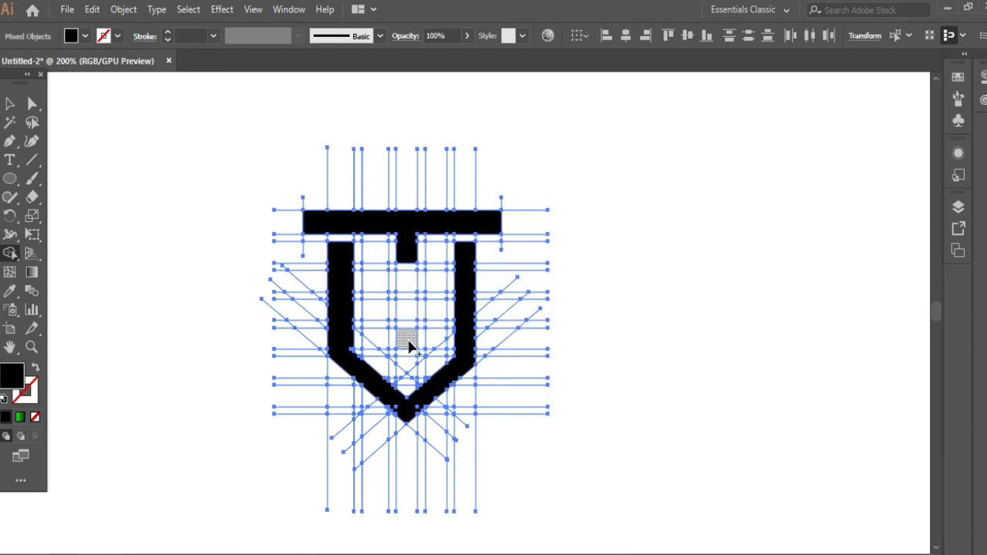
pyautogui.moveTo(409, 347)
pyautogui.mouseDown()
pyautogui.moveTo(411, 372)
pyautogui.moveTo(412, 397)
pyautogui.mouseUp()
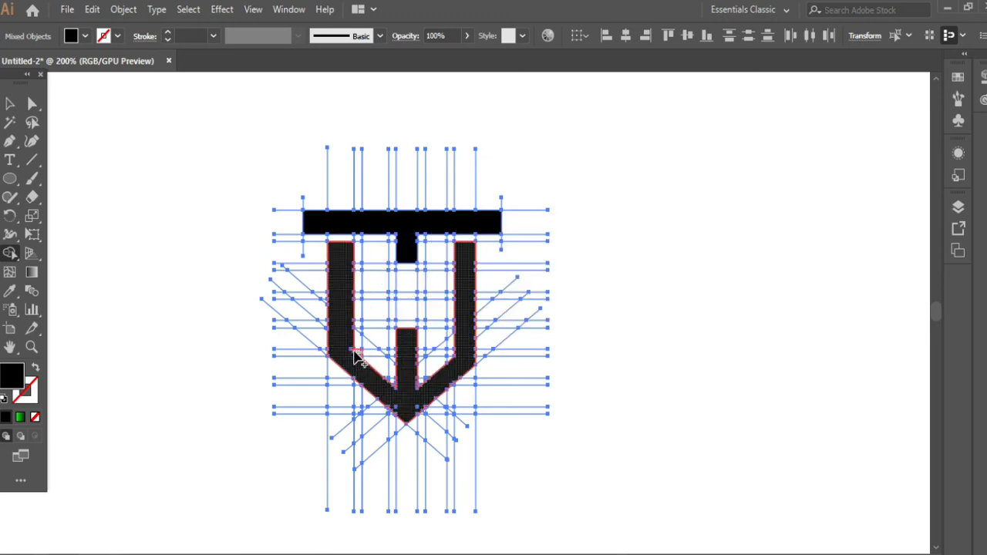
# Merge the small leftover cells along the black W's edges near its bottom point into the shape
pyautogui.scroll(2, 404, 390)
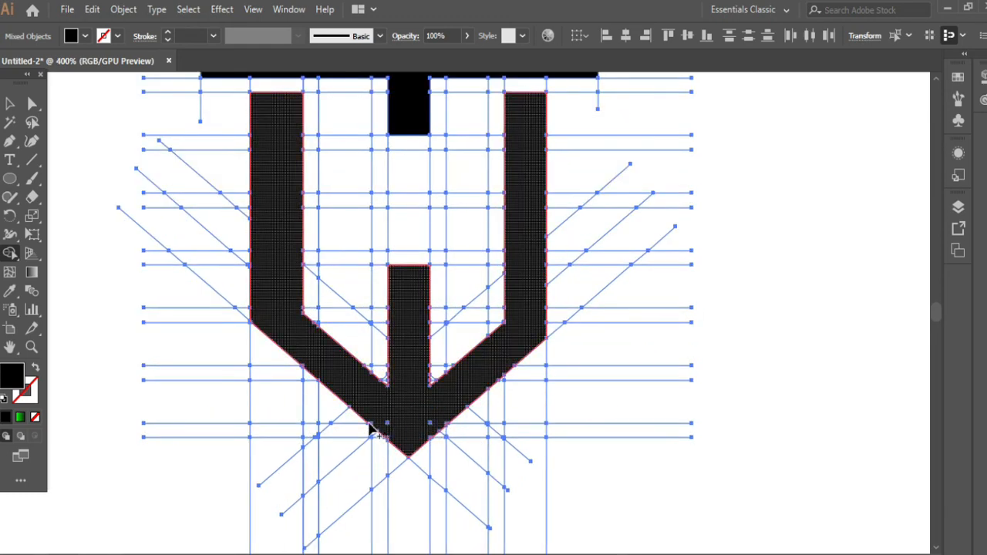
pyautogui.moveTo(425, 437); pyautogui.dragTo(446, 427)
pyautogui.moveTo(391, 441)
pyautogui.mouseDown()
pyautogui.moveTo(439, 426)
pyautogui.moveTo(394, 441)
pyautogui.mouseUp()
pyautogui.scroll(2, 348, 400)
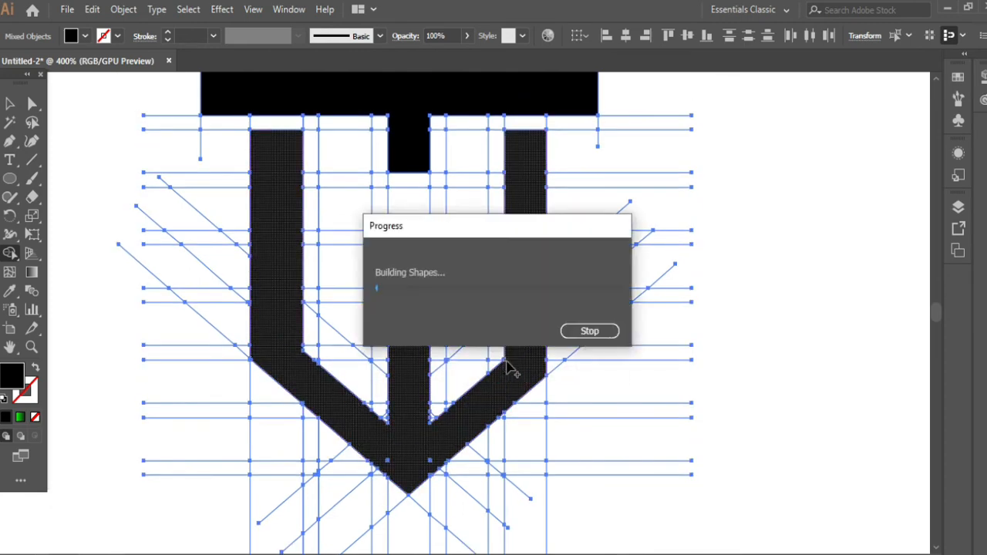
# Set the fill to red and merge the inner columns and connecting crossbar into an H, then deselect the artwork
pyautogui.click(85, 36)
pyautogui.click(41, 68)
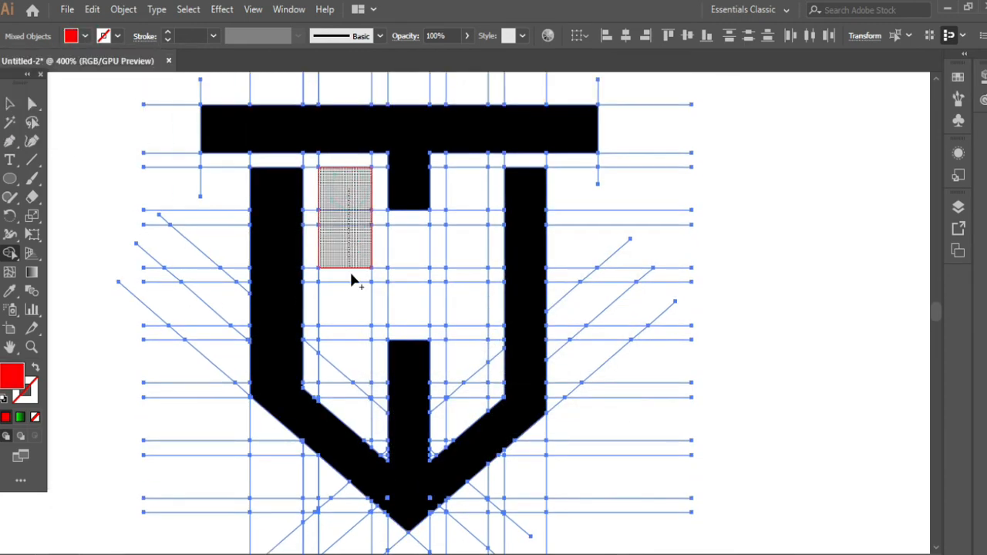
pyautogui.click(352, 280)
pyautogui.click(456, 391)
pyautogui.moveTo(326, 257); pyautogui.dragTo(454, 258)
pyautogui.scroll(-1, 374, 358)
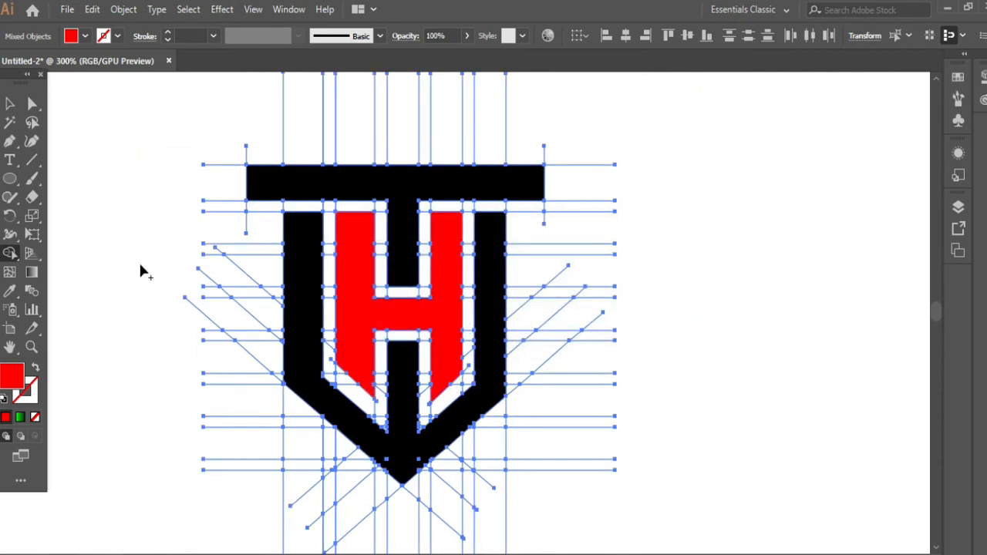
pyautogui.click(10, 104)
pyautogui.click(662, 330)
pyautogui.scroll(-1, 663, 335)
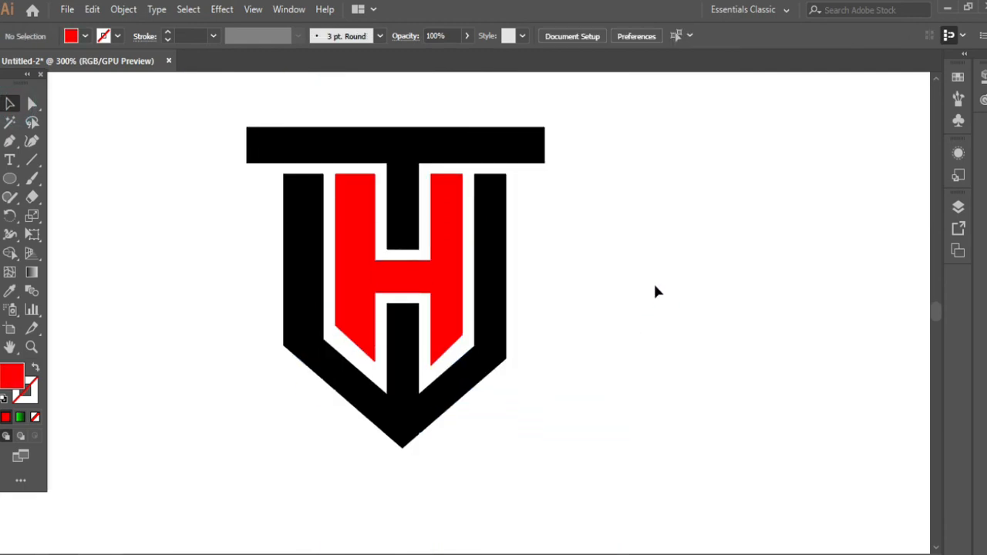
# Select the black T, red H and black W shapes together and move them off the leftover grid lines
pyautogui.moveTo(162, 91); pyautogui.dragTo(429, 325)
pyautogui.click(476, 331)
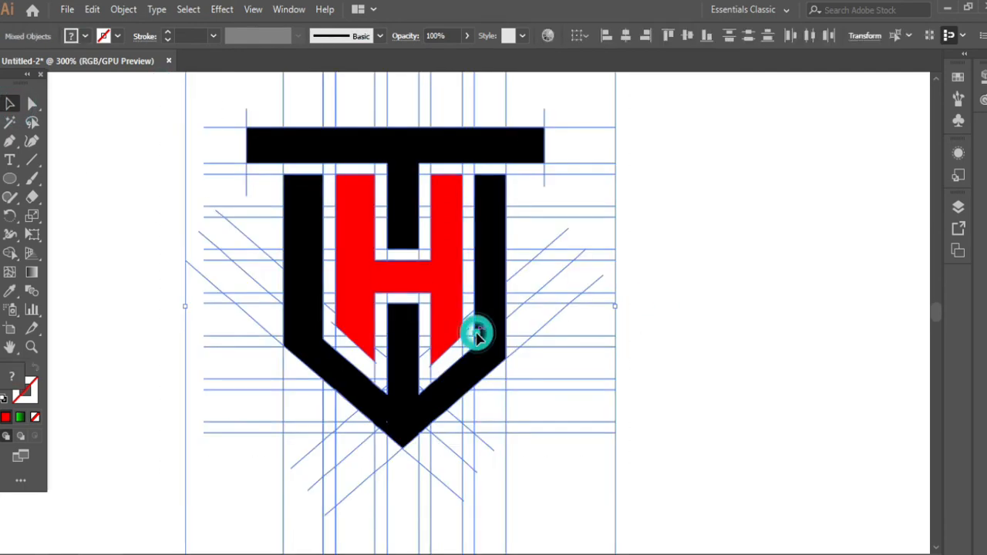
pyautogui.click(659, 277)
pyautogui.click(389, 157)
pyautogui.click(347, 288)
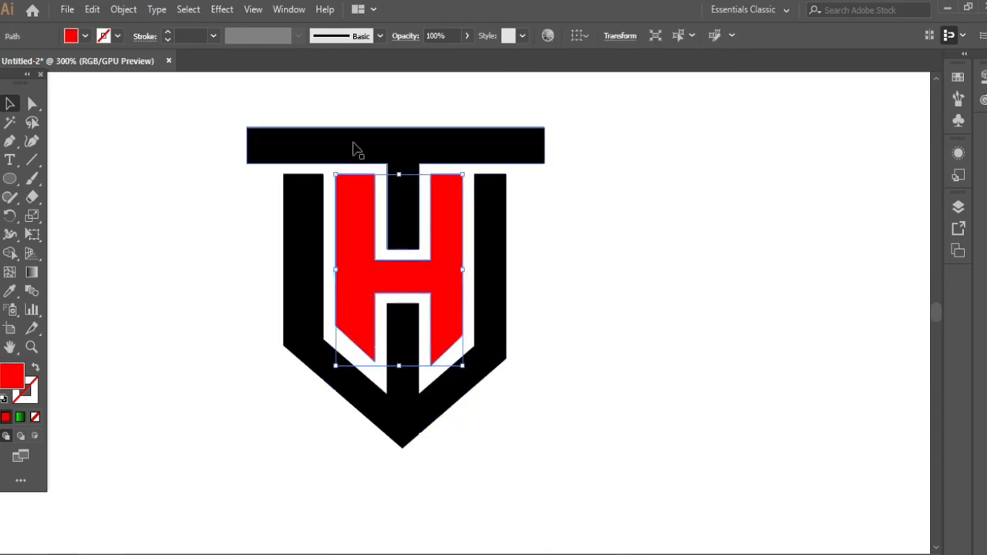
pyautogui.keyDown('shift'); pyautogui.click(354, 149); pyautogui.keyUp('shift')
pyautogui.keyDown('shift'); pyautogui.click(398, 416); pyautogui.keyUp('shift')
pyautogui.moveTo(399, 416); pyautogui.dragTo(735, 412)
pyautogui.moveTo(418, 92); pyautogui.dragTo(529, 172)
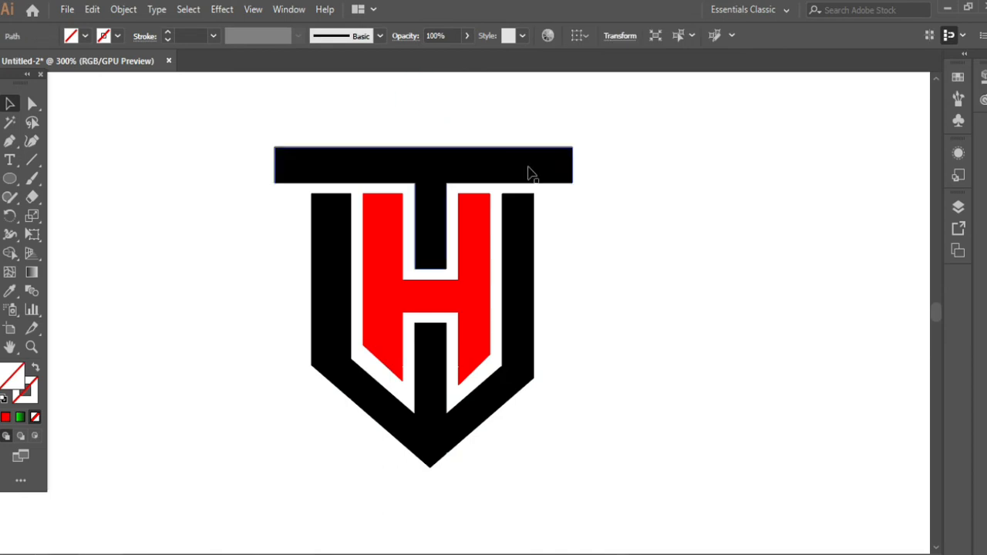
# Scale the complete letter emblem down and reposition it on the artboard
pyautogui.moveTo(237, 124); pyautogui.dragTo(664, 522)
pyautogui.moveTo(572, 147); pyautogui.dragTo(538, 206)
pyautogui.moveTo(436, 321); pyautogui.dragTo(453, 266)
pyautogui.click(599, 278)
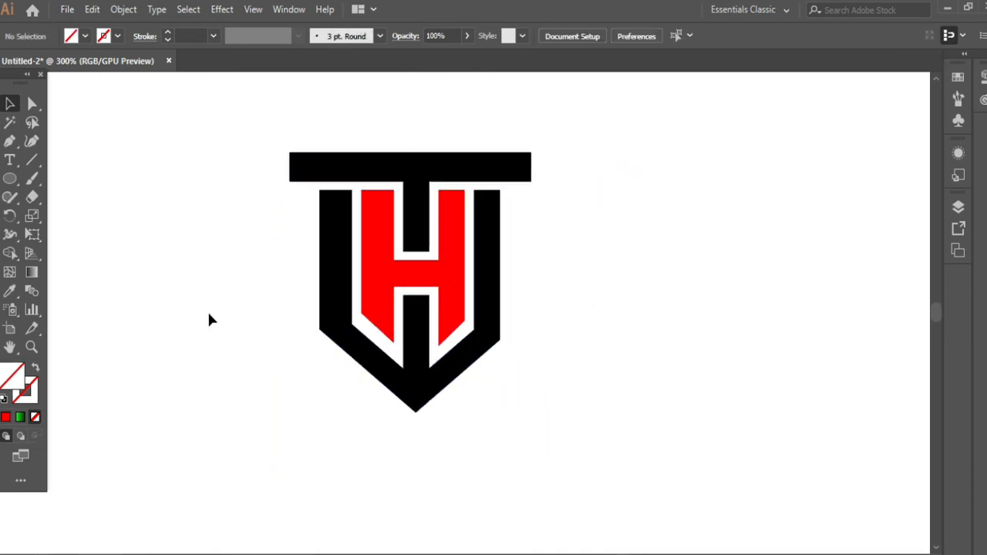
# Add the text "T+H+W LOGO" at the foot of the emblem
pyautogui.click(11, 160)
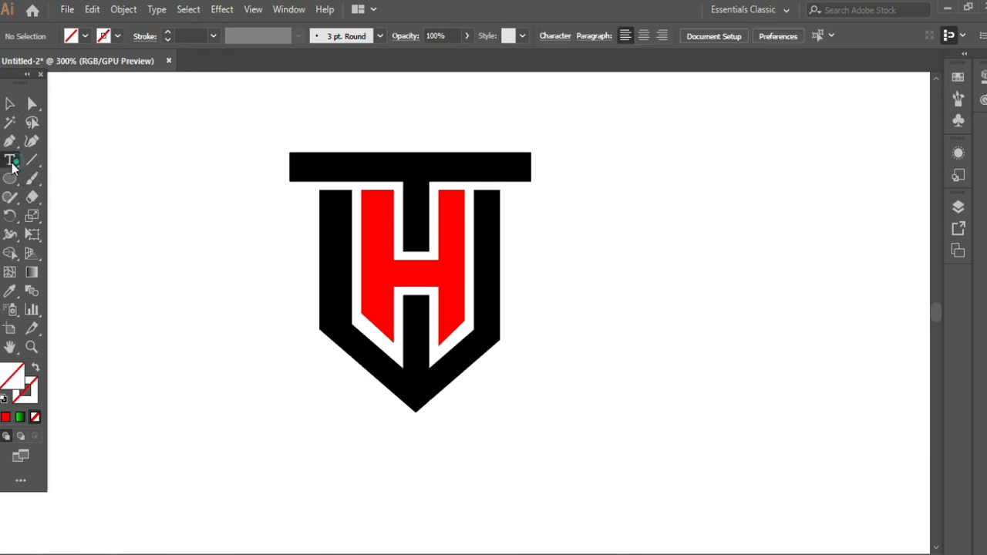
pyautogui.click(350, 437)
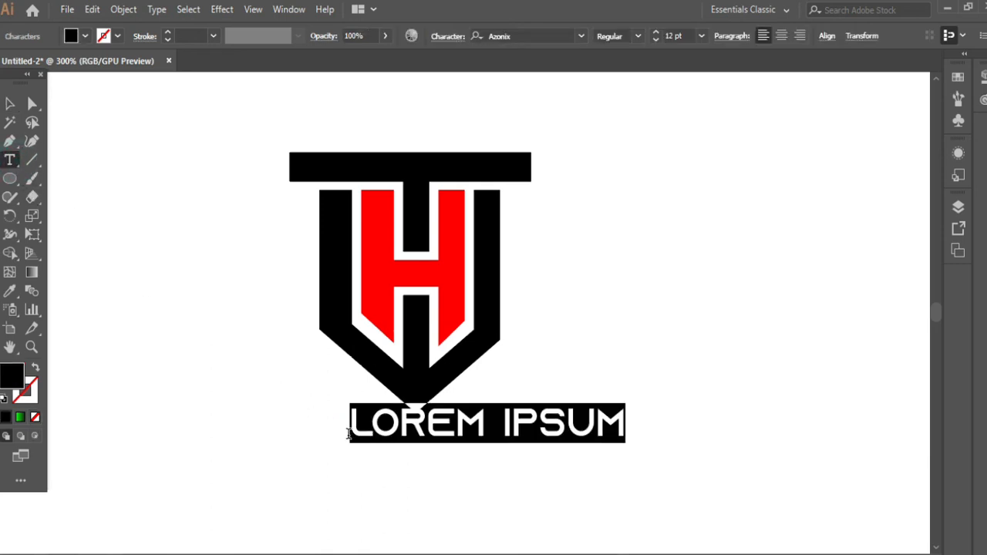
pyautogui.write('T')
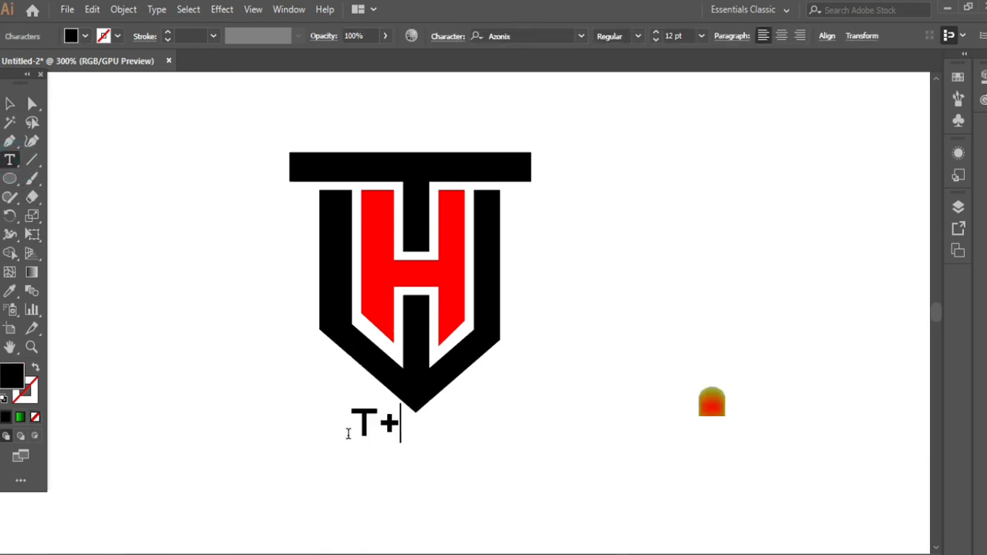
pyautogui.write('+H+W LOGO')
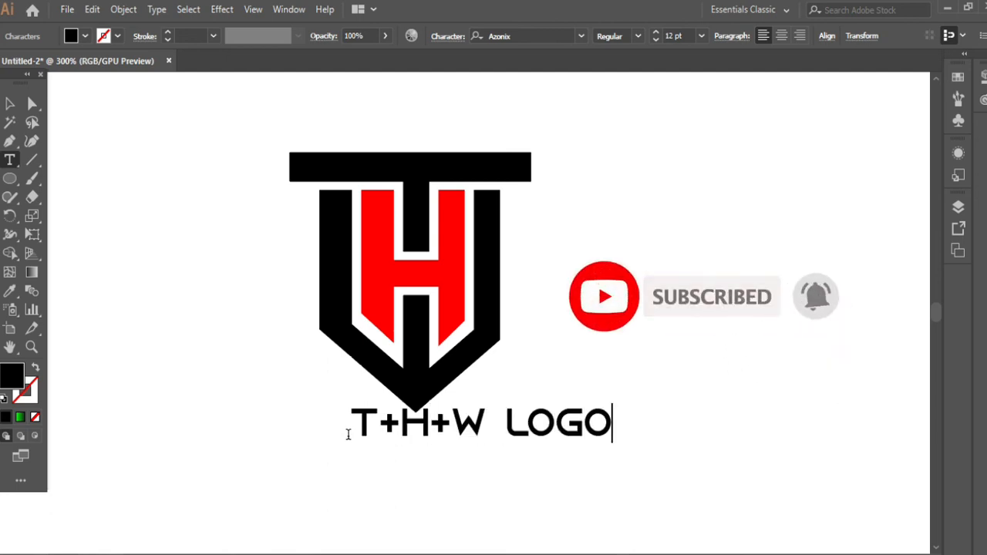
# Scale the "T+H+W LOGO" text down to 10.4 pt and place it just beneath the emblem's bottom point
pyautogui.click(10, 103)
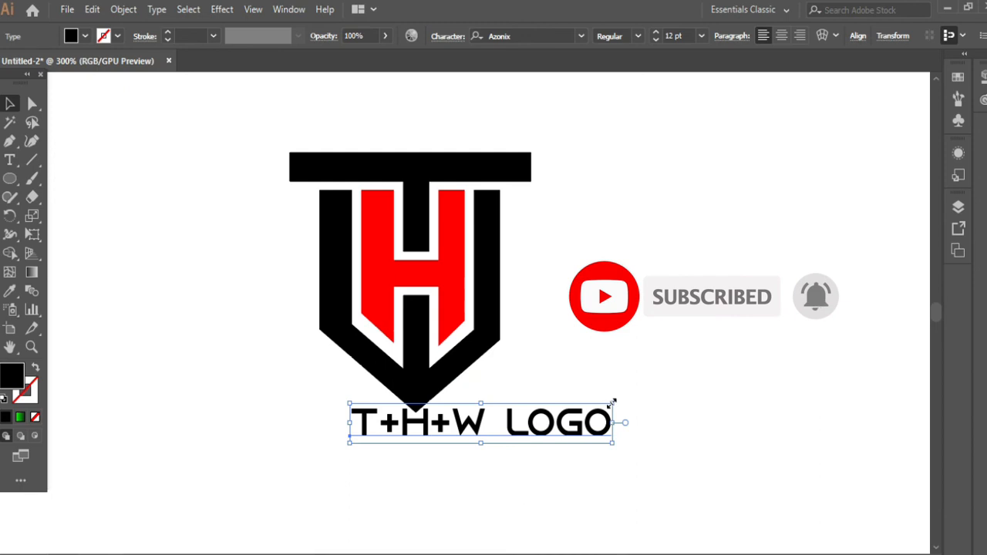
pyautogui.moveTo(611, 401); pyautogui.dragTo(577, 409)
pyautogui.moveTo(508, 430); pyautogui.dragTo(454, 444)
pyautogui.click(463, 471)
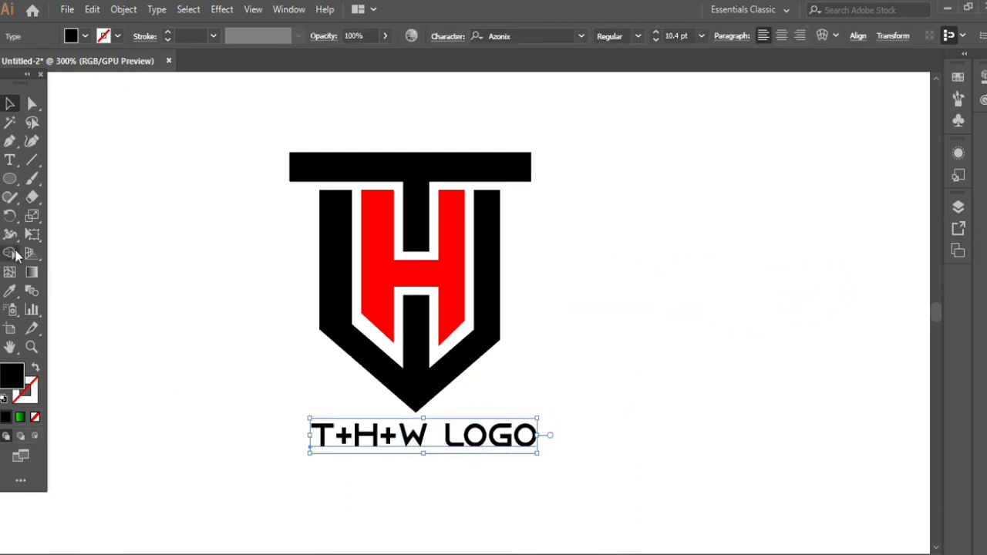
pyautogui.click(10, 160)
pyautogui.click(444, 436)
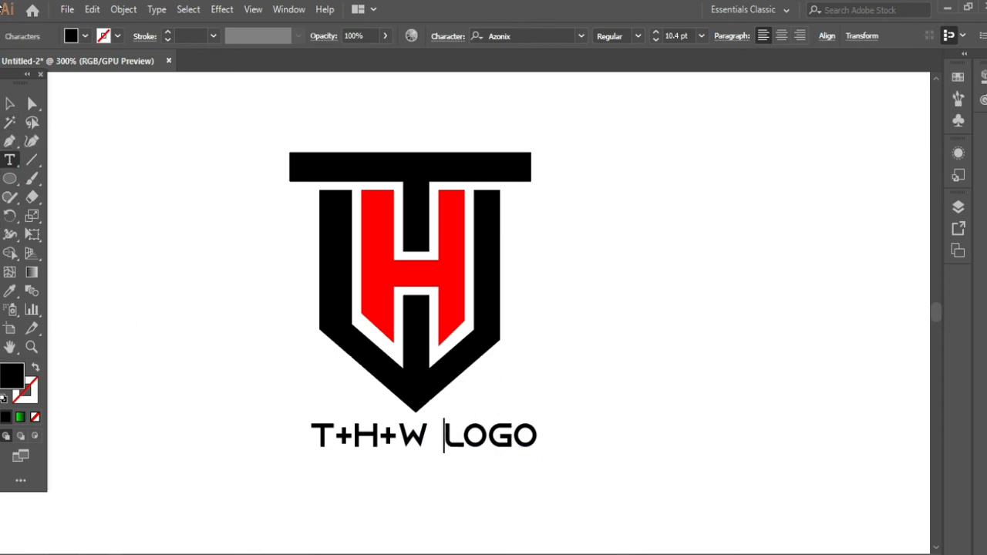
pyautogui.press('Escape')
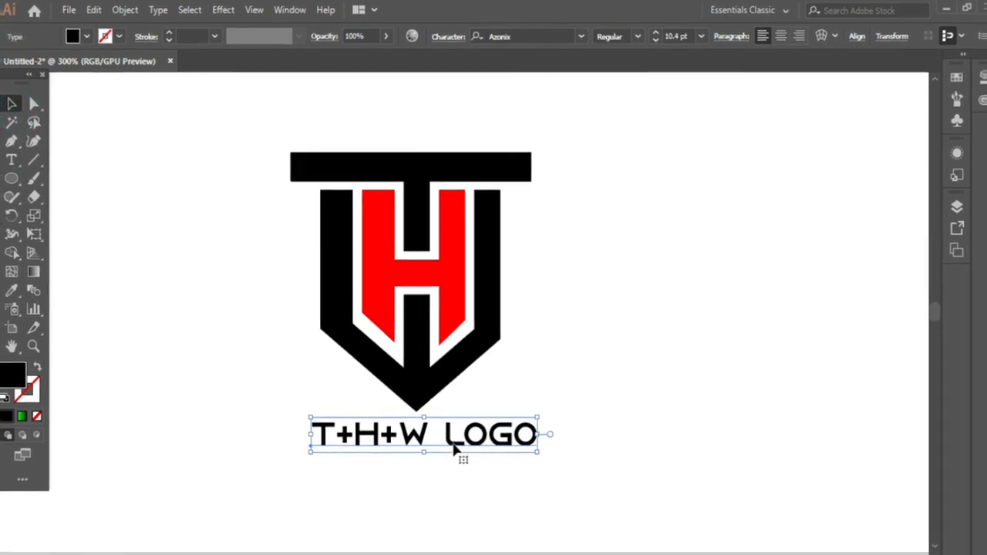